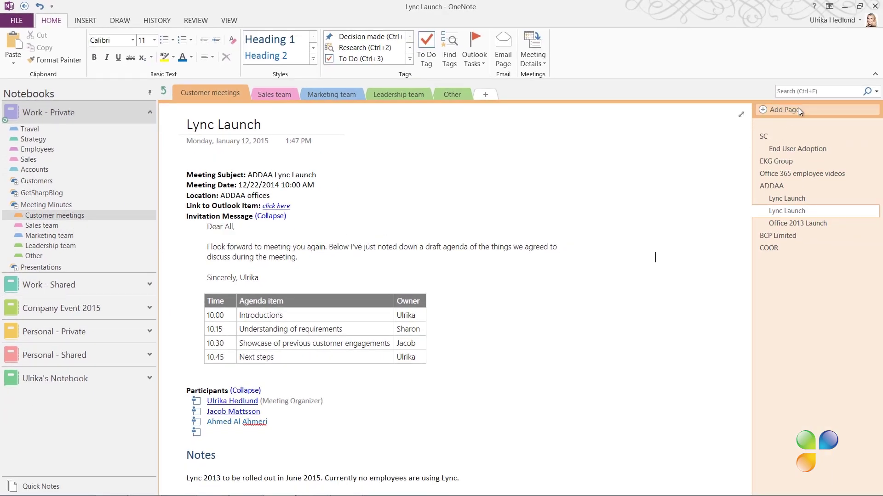
Add a new Untitled page dated January 15, 2015 to the Customer meetings section
{"action": "left_click", "coordinate": [798, 109]}
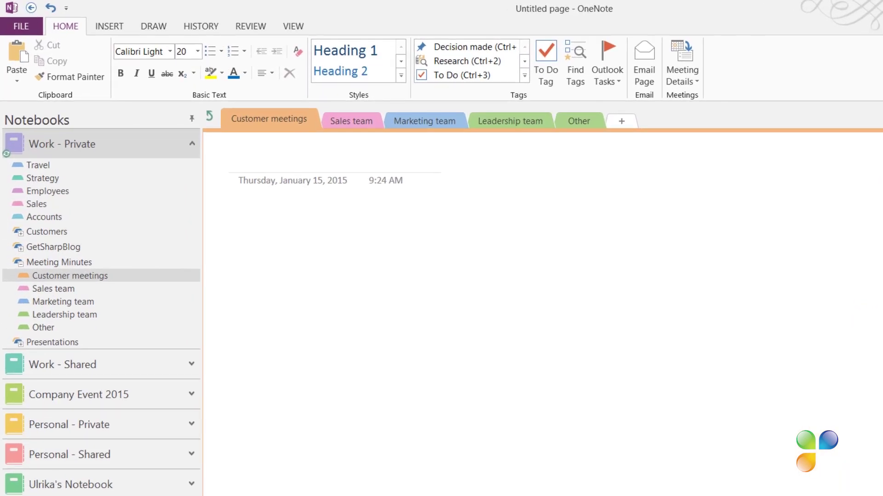
Insert the details of today's 10:00 Office Adoption Program Outlook meeting into the page
{"action": "left_click", "coordinate": [689, 64]}
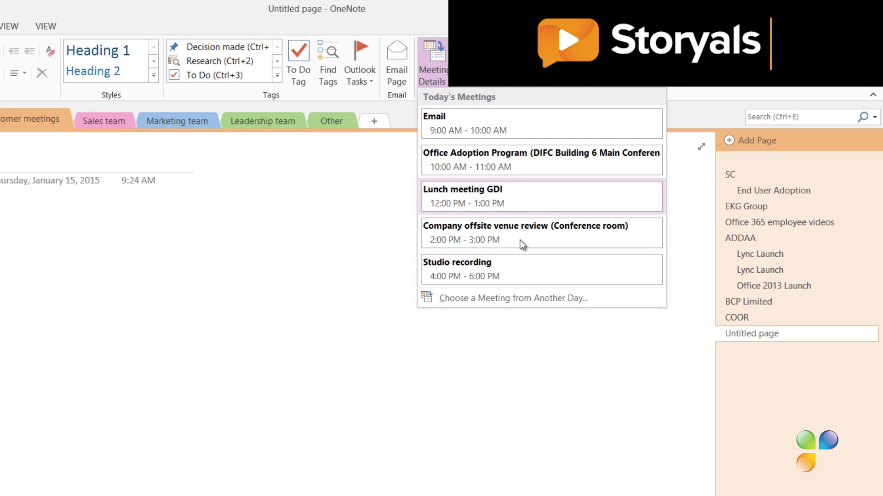
{"action": "left_click", "coordinate": [525, 297]}
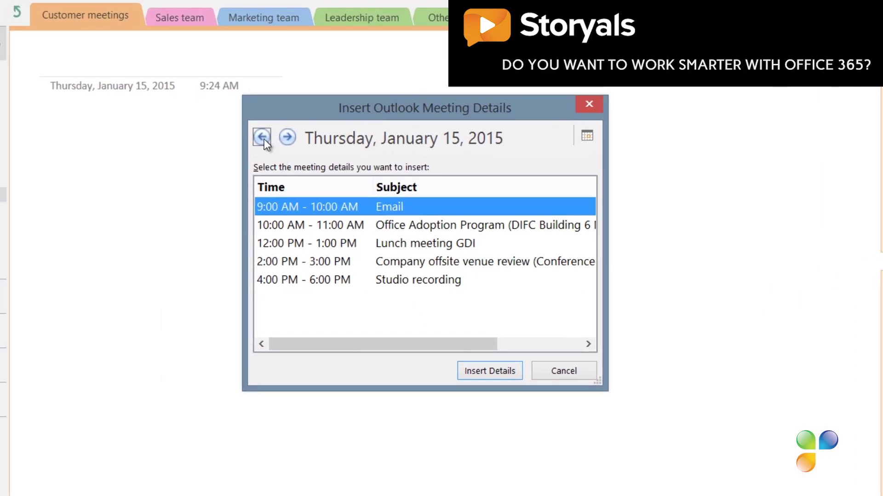
{"action": "left_click", "coordinate": [262, 138]}
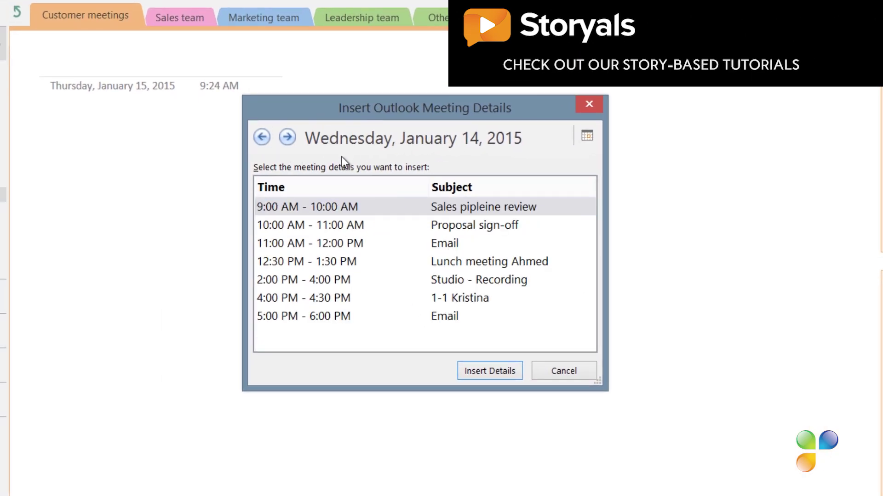
{"action": "left_click", "coordinate": [588, 134]}
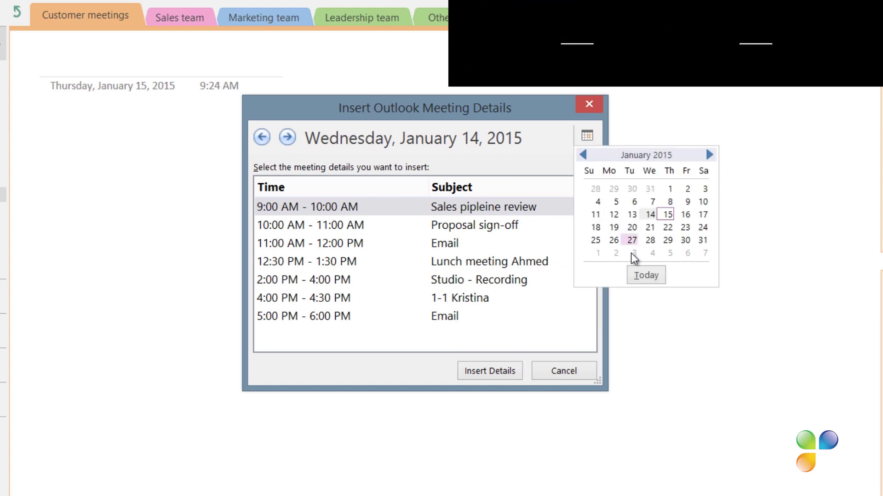
{"action": "left_click", "coordinate": [642, 275]}
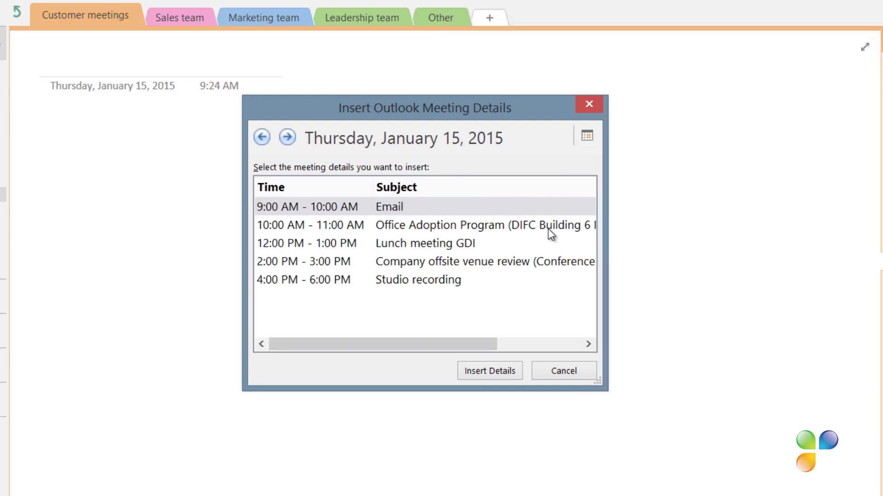
{"action": "left_click", "coordinate": [551, 230]}
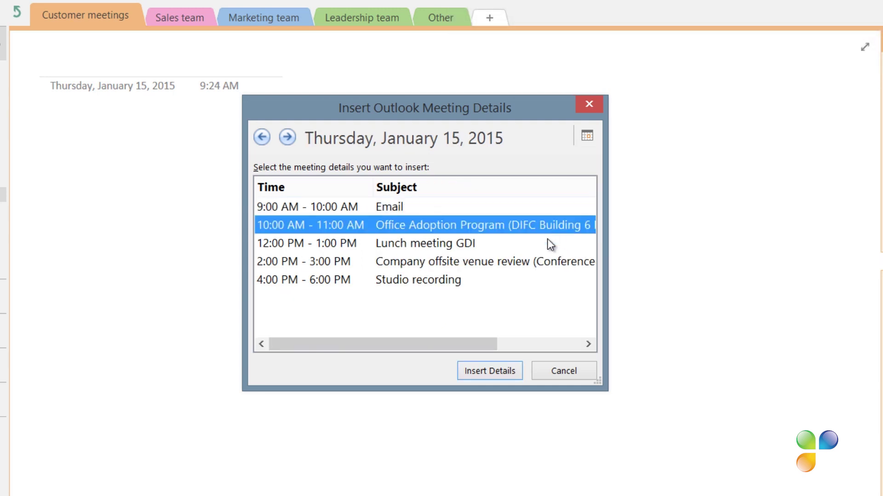
{"action": "left_click", "coordinate": [494, 372]}
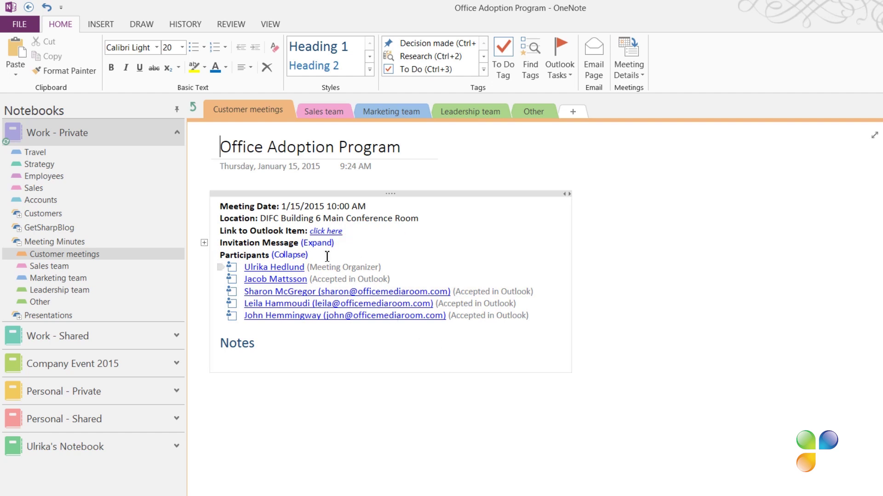
Expand the Invitation Message to reveal the greeting and four-item agenda table
{"action": "left_click", "coordinate": [317, 244]}
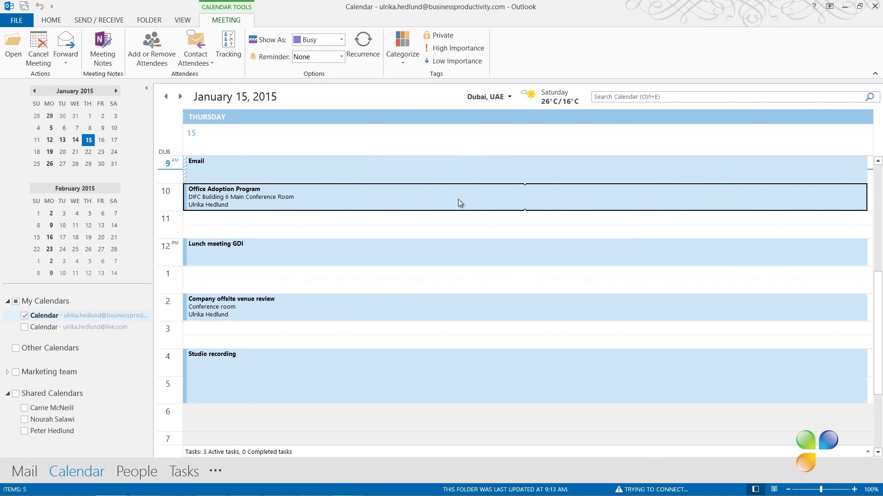
Open the Office Adoption Program meeting in Outlook and take your own notes in Customer meetings
{"action": "double_click", "coordinate": [458, 200]}
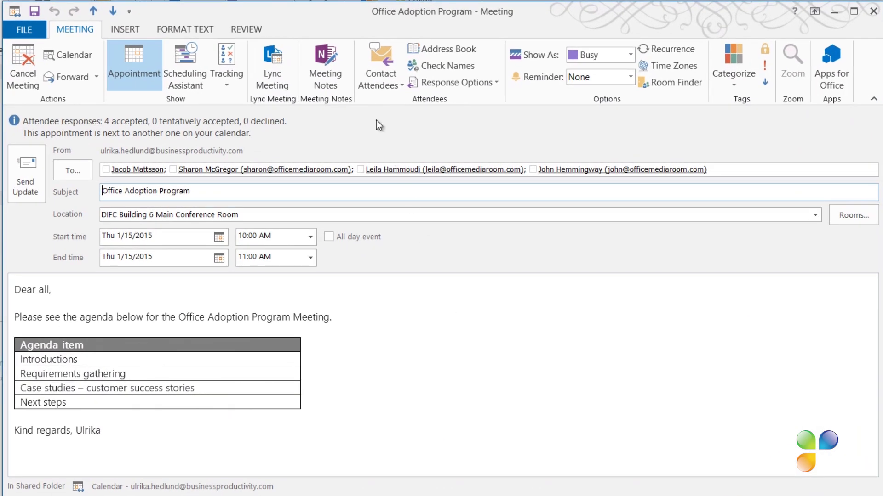
{"action": "left_click", "coordinate": [320, 64]}
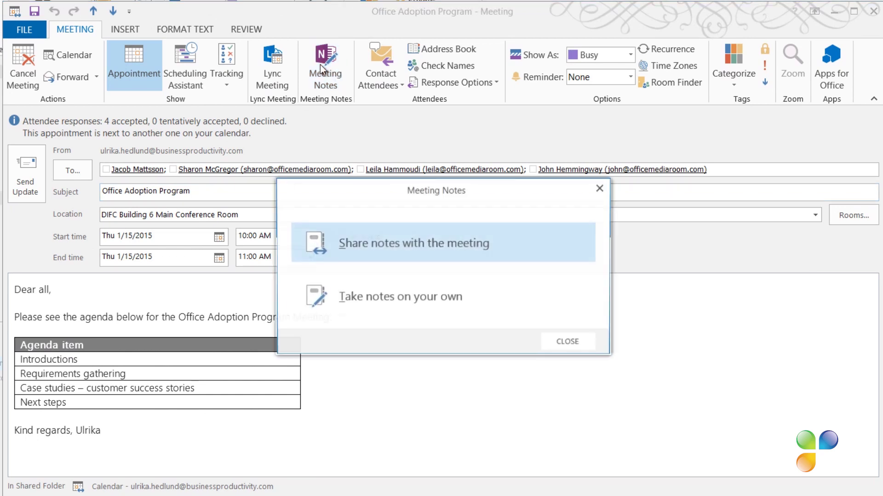
{"action": "left_click", "coordinate": [449, 303]}
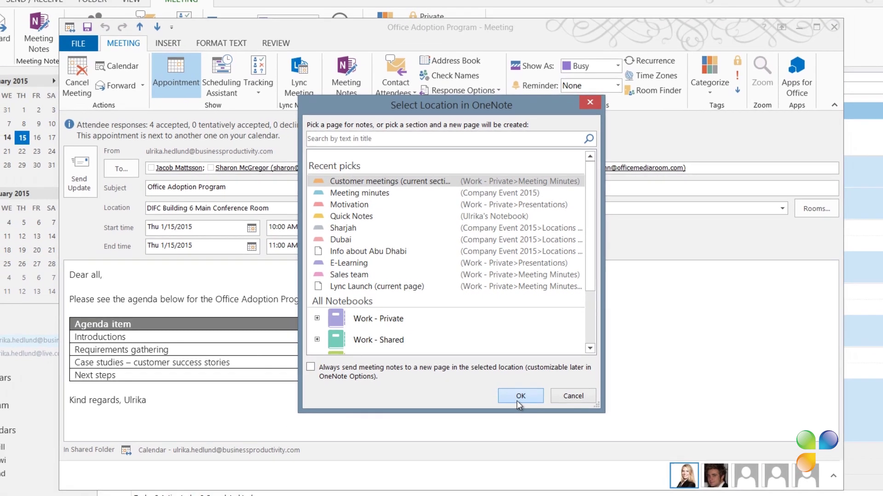
{"action": "left_click", "coordinate": [517, 401]}
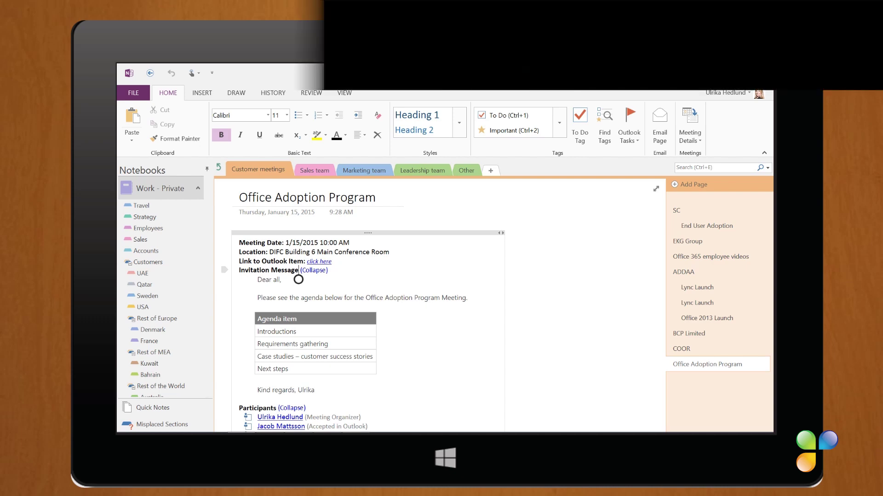
Apply ruled lines with a red margin to the Office Adoption Program page
{"action": "scroll", "coordinate": [299, 279], "scroll_direction": "down", "scroll_amount": 10}
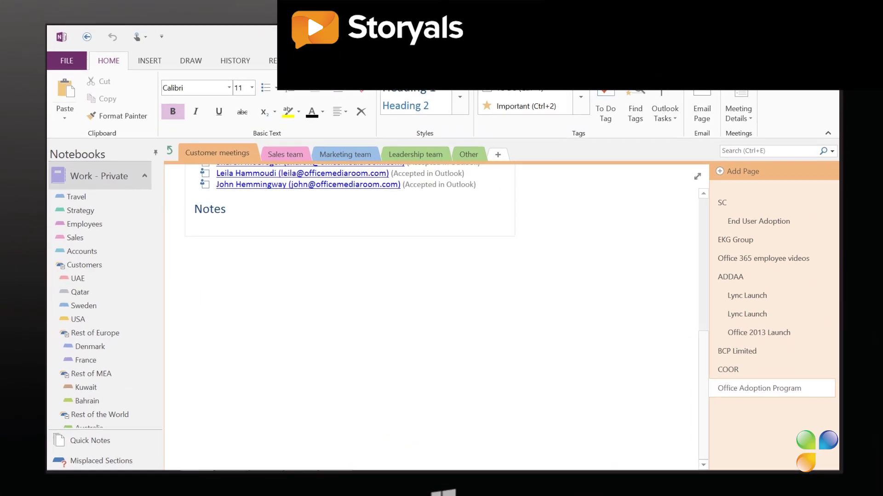
{"action": "key", "text": "alt+w"}
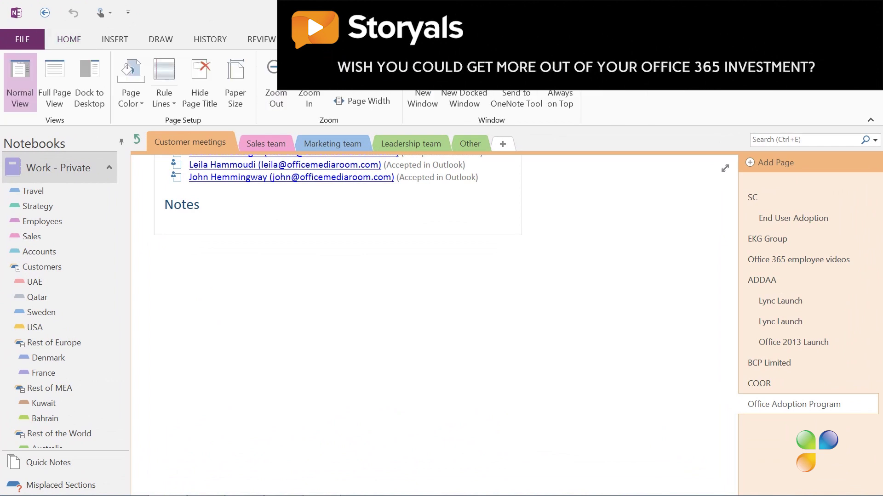
{"action": "key", "text": "r"}
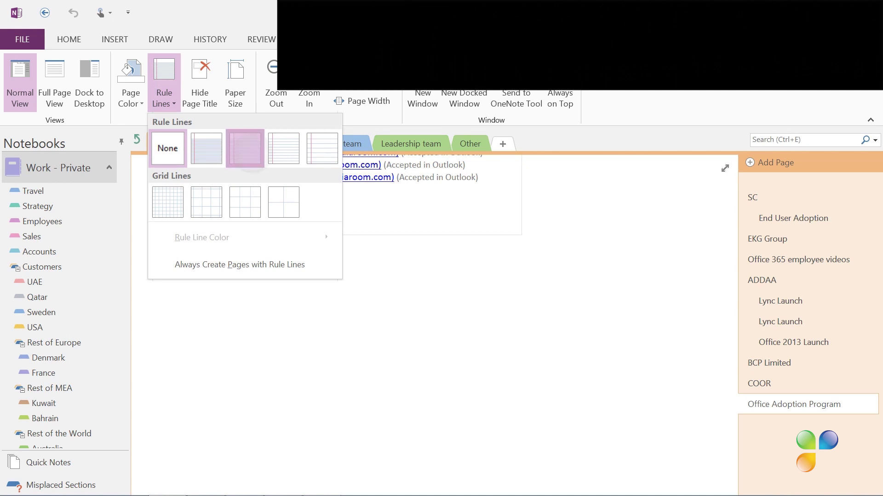
{"action": "key", "text": "Return"}
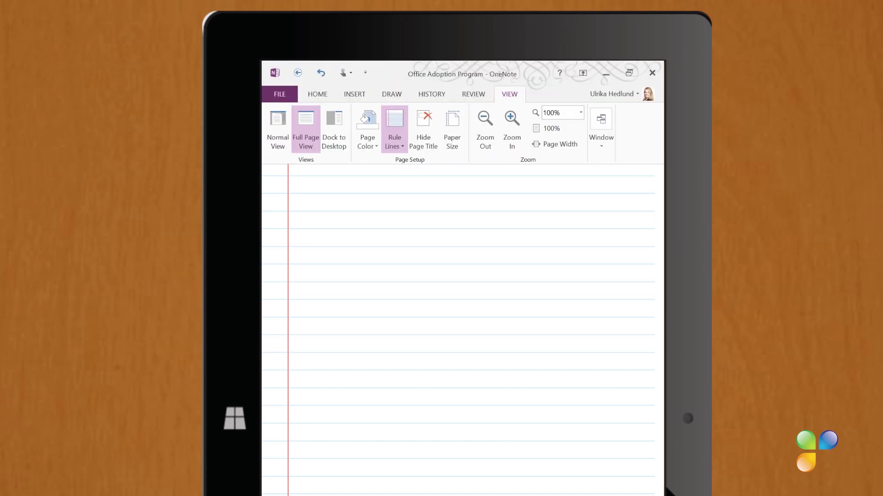
Pick a blue pen and handwrite 'O 365 rolled out March 2015.' on the first line
{"action": "left_click", "coordinate": [391, 93]}
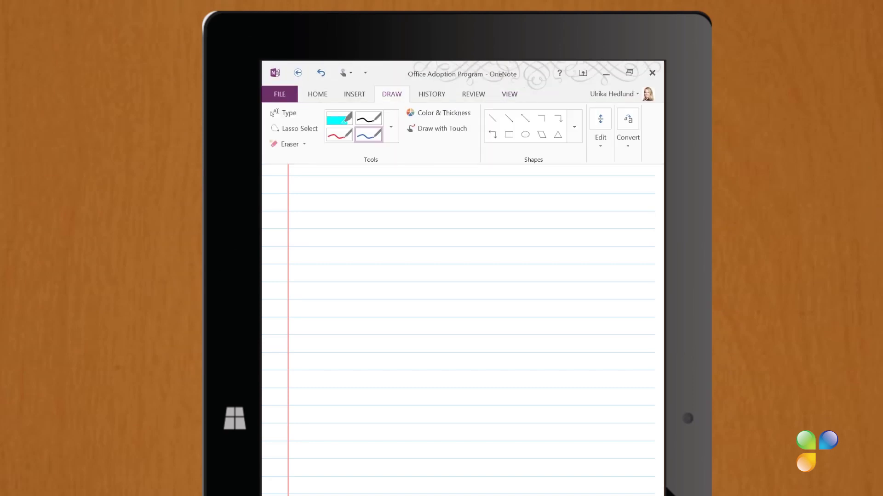
{"action": "left_click", "coordinate": [391, 127]}
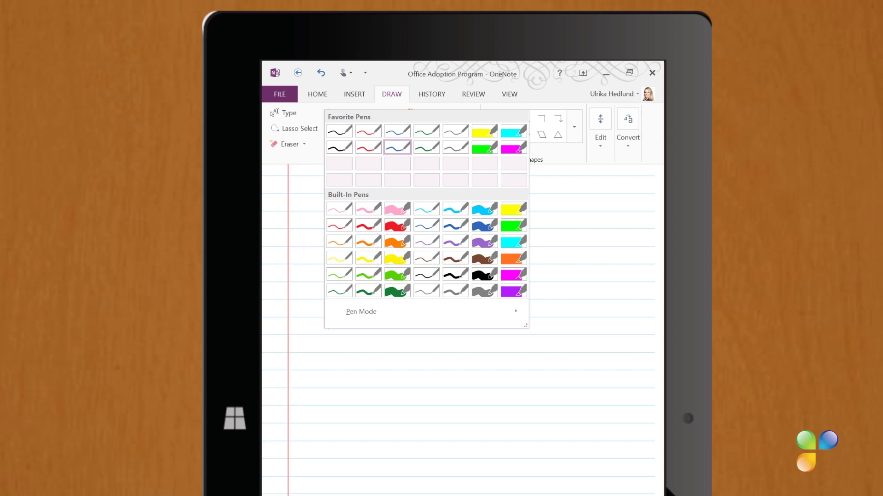
{"action": "left_click", "coordinate": [397, 131]}
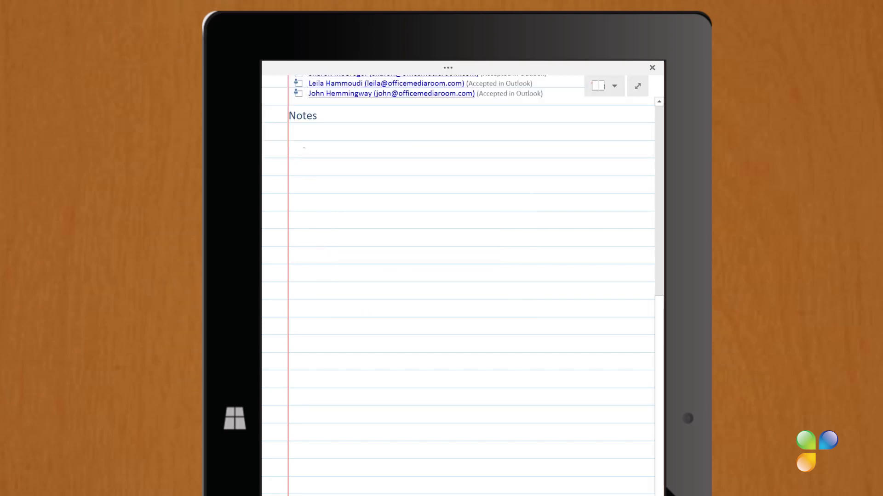
{"action": "left_click_drag", "start_coordinate": [304, 142], "coordinate": [303, 157]}
{"action": "mouse_move", "coordinate": [321, 145]}
{"action": "left_mouse_down"}
{"action": "mouse_move", "coordinate": [322, 157]}
{"action": "mouse_move", "coordinate": [334, 157]}
{"action": "left_mouse_up"}
{"action": "mouse_move", "coordinate": [346, 144]}
{"action": "left_mouse_down"}
{"action": "mouse_move", "coordinate": [346, 156]}
{"action": "mouse_move", "coordinate": [414, 153]}
{"action": "left_mouse_up"}
{"action": "mouse_move", "coordinate": [425, 145]}
{"action": "left_mouse_down"}
{"action": "mouse_move", "coordinate": [427, 156]}
{"action": "mouse_move", "coordinate": [442, 152]}
{"action": "left_mouse_up"}
{"action": "mouse_move", "coordinate": [453, 151]}
{"action": "left_mouse_down"}
{"action": "mouse_move", "coordinate": [475, 156]}
{"action": "mouse_move", "coordinate": [480, 148]}
{"action": "left_mouse_up"}
{"action": "mouse_move", "coordinate": [493, 156]}
{"action": "left_mouse_down"}
{"action": "mouse_move", "coordinate": [498, 145]}
{"action": "mouse_move", "coordinate": [506, 155]}
{"action": "left_mouse_up"}
{"action": "left_click_drag", "start_coordinate": [507, 151], "coordinate": [580, 156]}
{"action": "left_click_drag", "start_coordinate": [583, 147], "coordinate": [582, 148]}
{"action": "left_click_drag", "start_coordinate": [587, 147], "coordinate": [594, 157]}
{"action": "left_click_drag", "start_coordinate": [596, 146], "coordinate": [604, 145]}
{"action": "left_click", "coordinate": [608, 157]}
Handwrite '4000 cmp.' on the second line and loop around the @ action items
{"action": "mouse_move", "coordinate": [306, 176]}
{"action": "left_mouse_down"}
{"action": "mouse_move", "coordinate": [307, 191]}
{"action": "mouse_move", "coordinate": [313, 181]}
{"action": "left_mouse_up"}
{"action": "left_click_drag", "start_coordinate": [325, 180], "coordinate": [324, 180]}
{"action": "left_click_drag", "start_coordinate": [336, 180], "coordinate": [361, 191]}
{"action": "mouse_move", "coordinate": [364, 192]}
{"action": "left_mouse_down"}
{"action": "mouse_move", "coordinate": [385, 192]}
{"action": "mouse_move", "coordinate": [379, 200]}
{"action": "left_mouse_up"}
{"action": "left_click", "coordinate": [395, 192]}
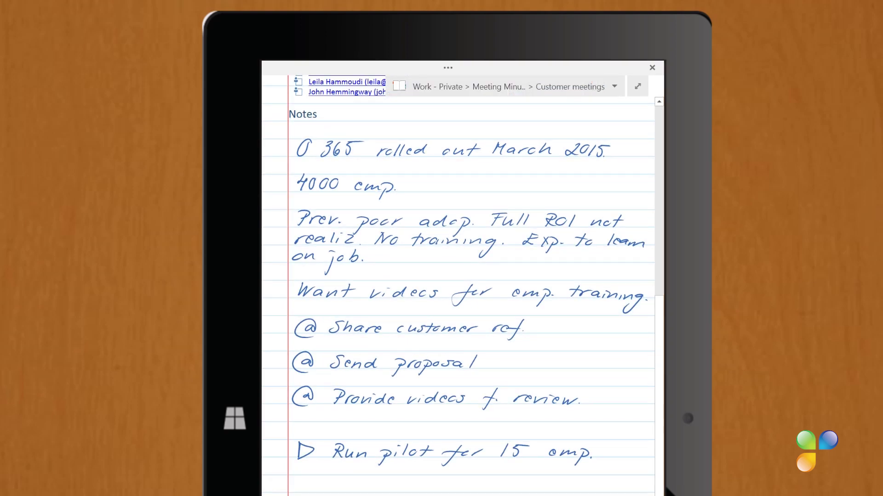
{"action": "mouse_move", "coordinate": [304, 307]}
{"action": "left_mouse_down"}
{"action": "mouse_move", "coordinate": [328, 335]}
{"action": "mouse_move", "coordinate": [304, 307]}
{"action": "left_mouse_up"}
Sync the Work - Private notebook now so the ink notes reach the laptop
{"action": "right_click", "coordinate": [526, 87]}
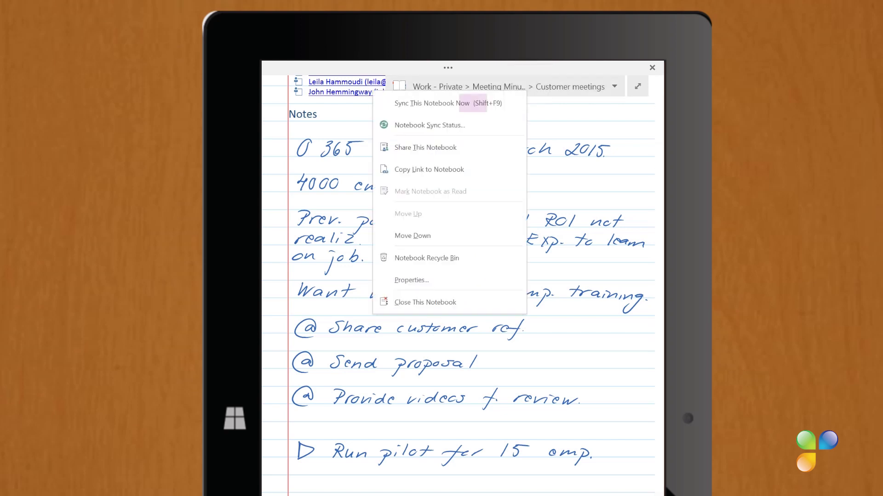
{"action": "left_click", "coordinate": [472, 103]}
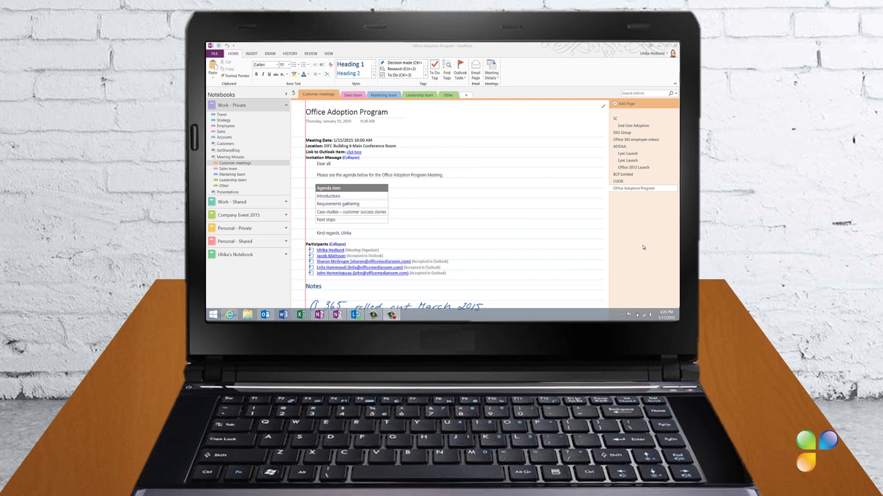
{"action": "scroll", "coordinate": [611, 233], "scroll_direction": "down", "scroll_amount": 3}
{"action": "left_click_drag", "start_coordinate": [611, 234], "coordinate": [610, 268]}
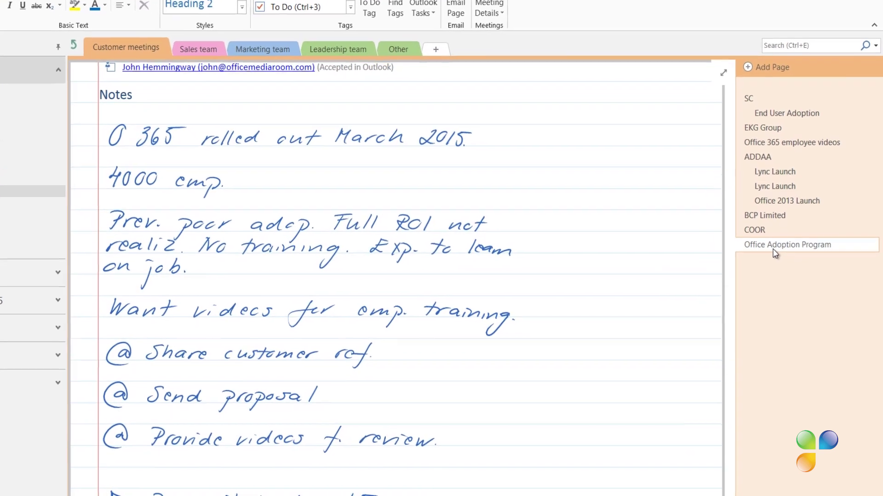
Copy and paste the Office Adoption Program page, make the copy a subpage of the original
{"action": "right_click", "coordinate": [785, 275]}
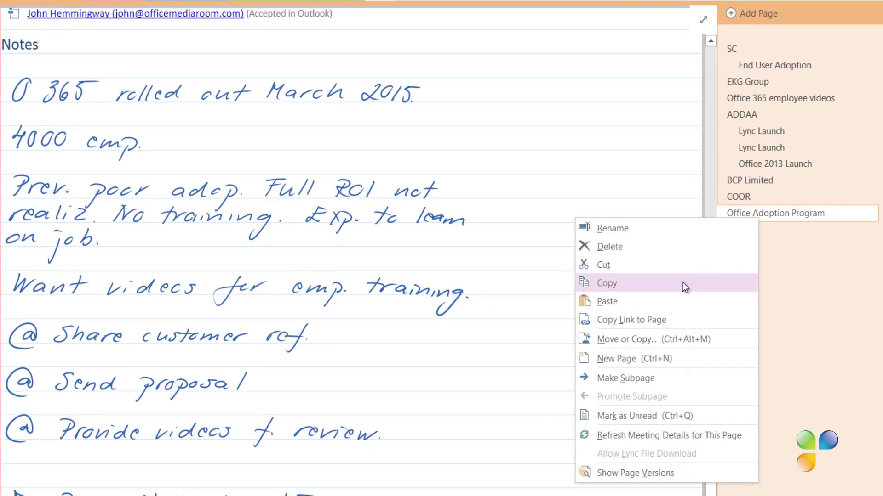
{"action": "left_click", "coordinate": [682, 282]}
{"action": "right_click", "coordinate": [757, 235]}
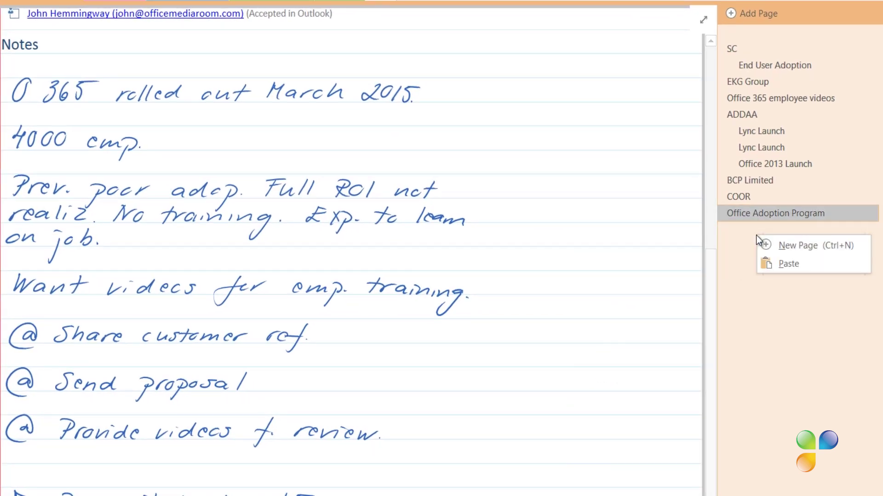
{"action": "left_click", "coordinate": [770, 264]}
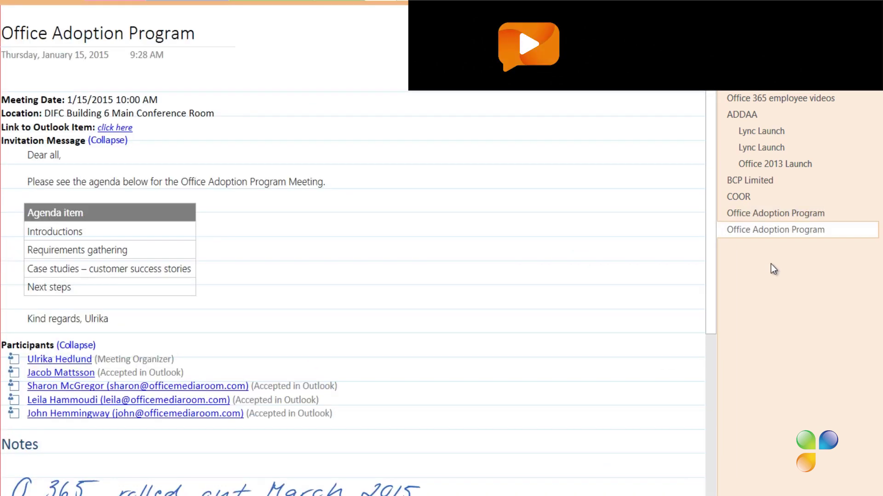
{"action": "right_click", "coordinate": [761, 231]}
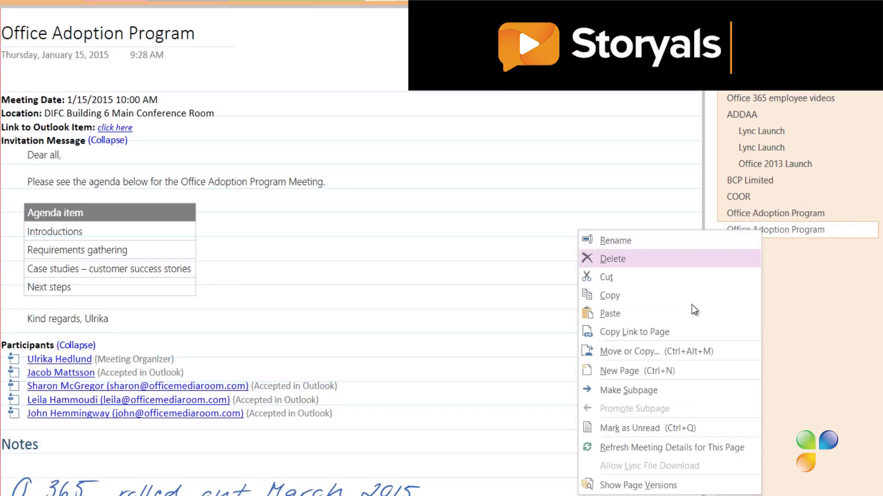
{"action": "left_click", "coordinate": [672, 391]}
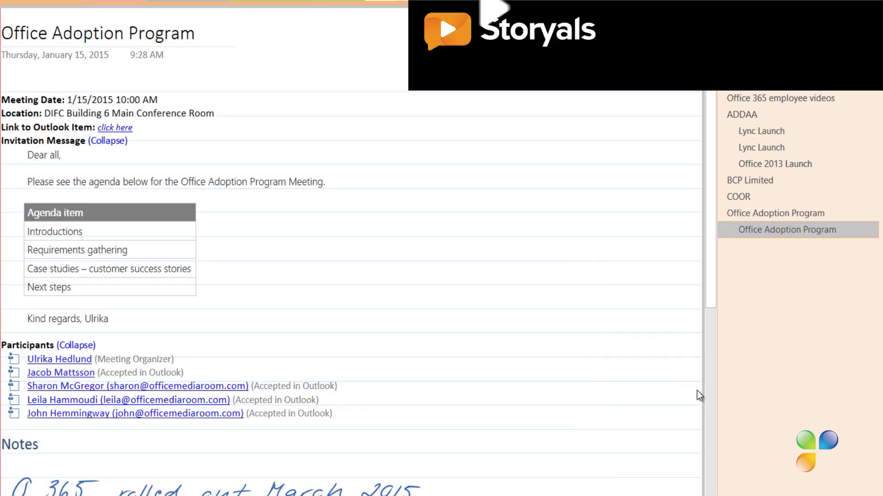
{"action": "left_click", "coordinate": [774, 214]}
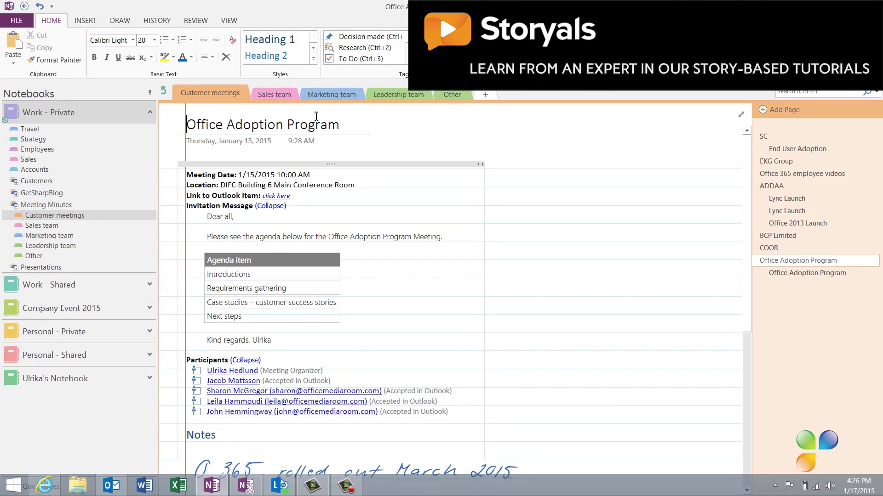
Set the page's Rule Lines to None, leaving a plain background behind the notes
{"action": "left_click", "coordinate": [228, 21]}
{"action": "left_click", "coordinate": [129, 56]}
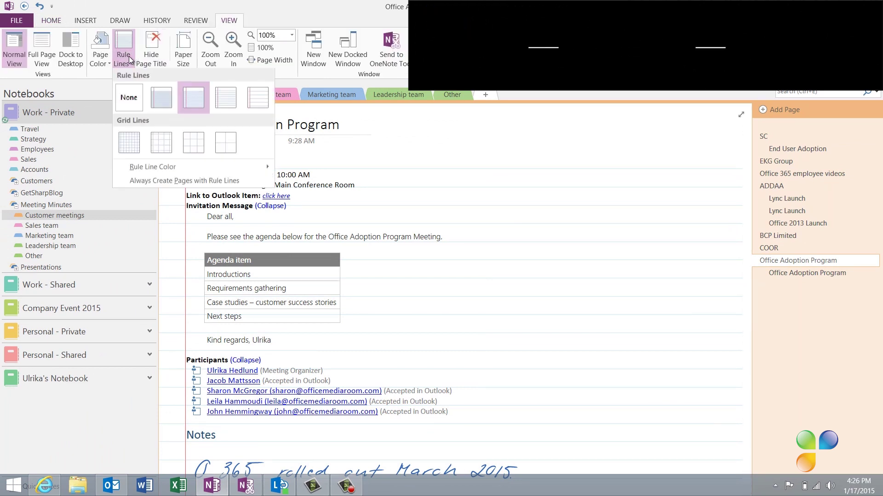
{"action": "left_click", "coordinate": [122, 99]}
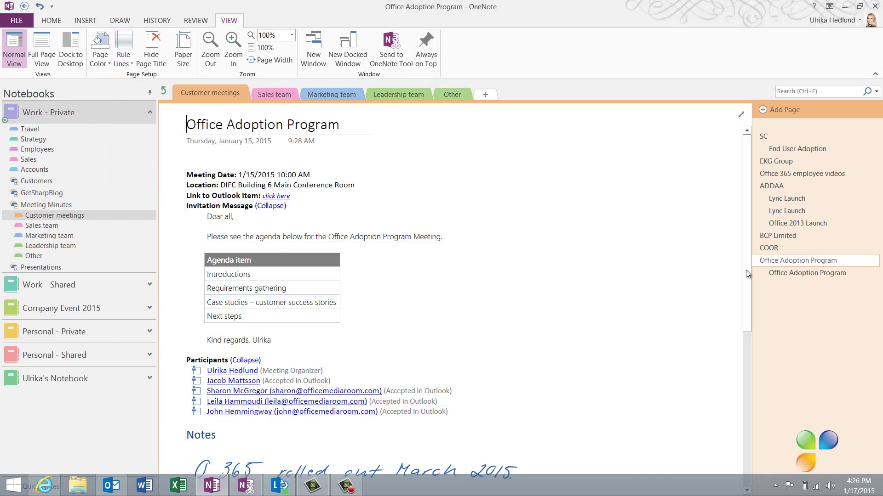
{"action": "scroll", "coordinate": [747, 277], "scroll_direction": "down", "scroll_amount": 10}
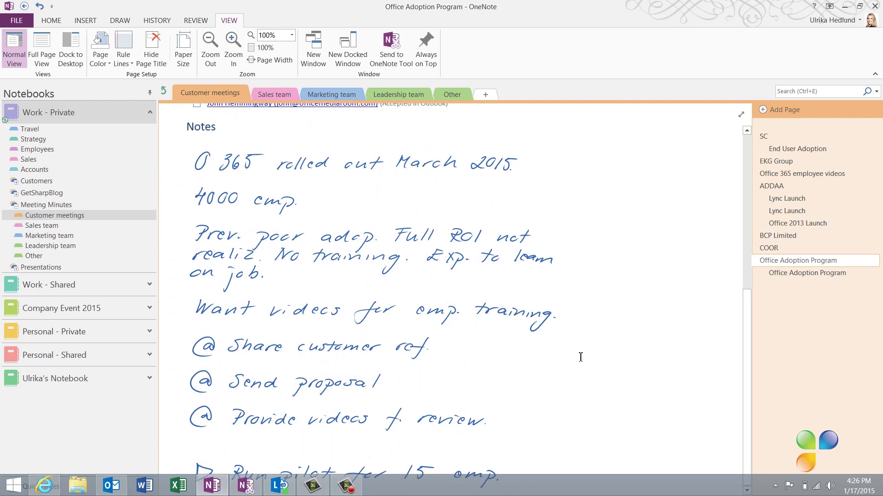
Convert the handwritten notes to typed text with Ink to Text and move the block lower
{"action": "left_click", "coordinate": [119, 21]}
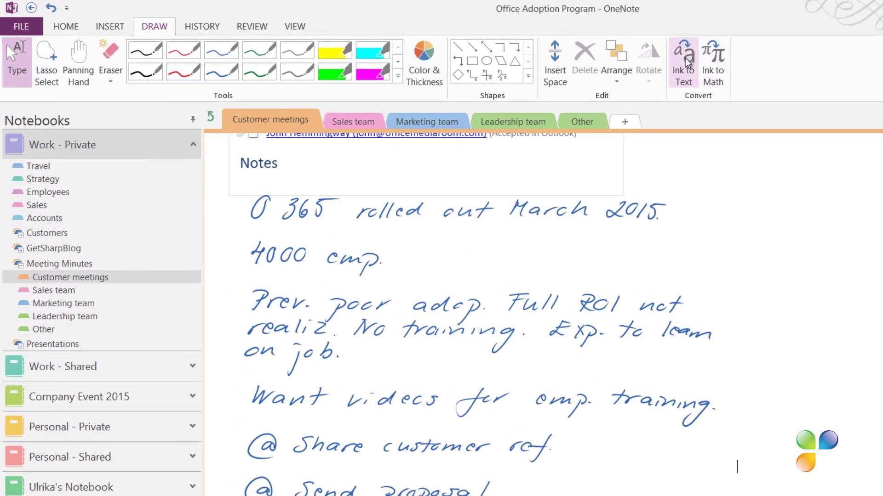
{"action": "left_click", "coordinate": [682, 59]}
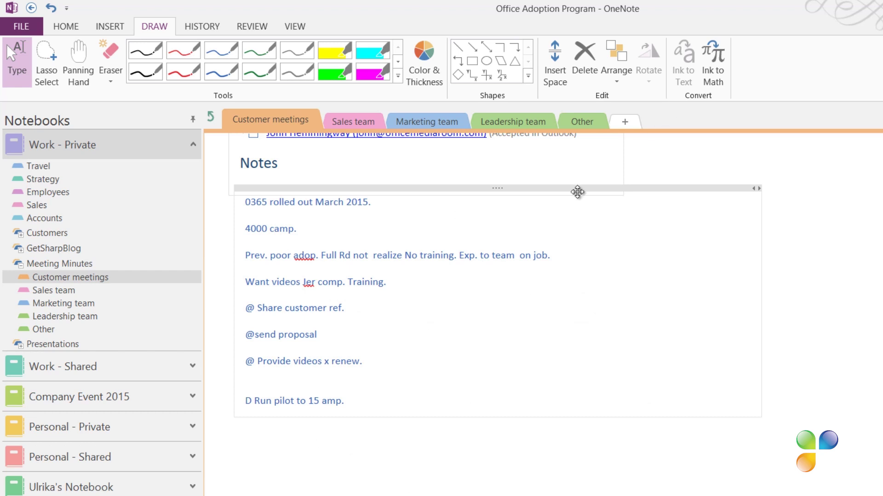
{"action": "left_click_drag", "start_coordinate": [475, 188], "coordinate": [469, 241]}
{"action": "left_click", "coordinate": [252, 268]}
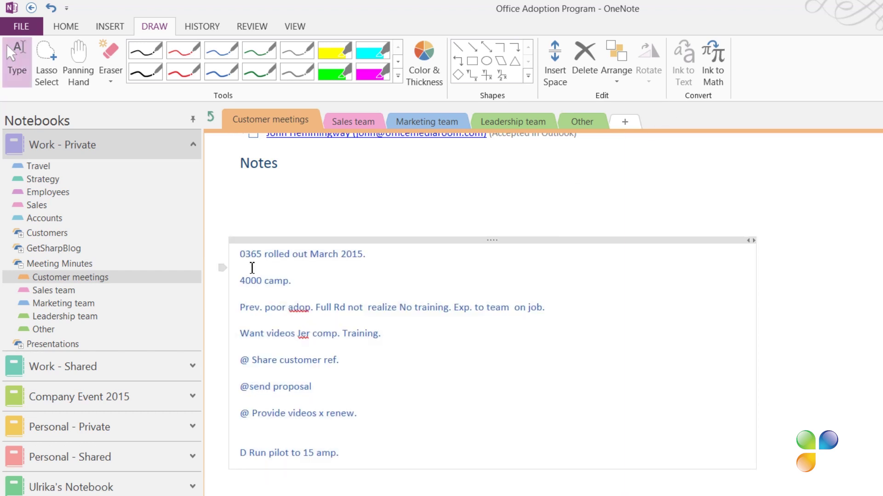
Correct the misread '0365' to 'Office 365' and begin fixing the action item lines
{"action": "left_click", "coordinate": [247, 257]}
{"action": "key", "text": "Home"}
{"action": "key", "text": "Delete"}
{"action": "type", "text": "Office"}
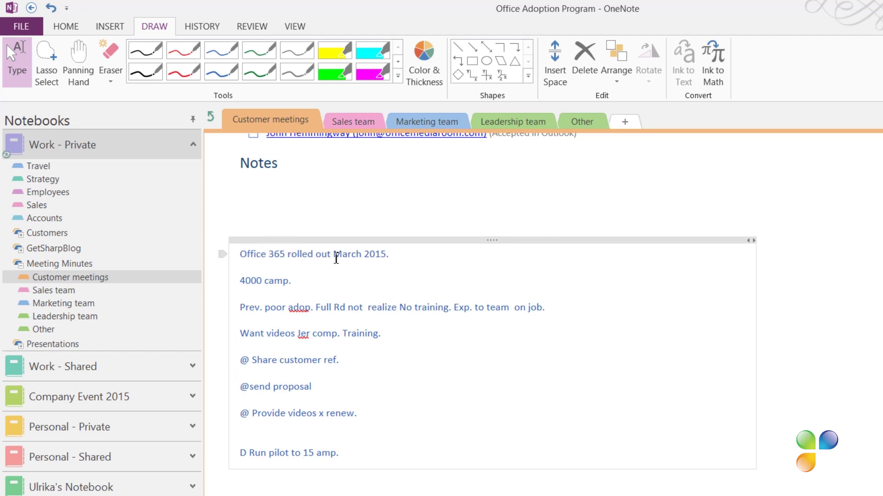
{"action": "left_click", "coordinate": [335, 256]}
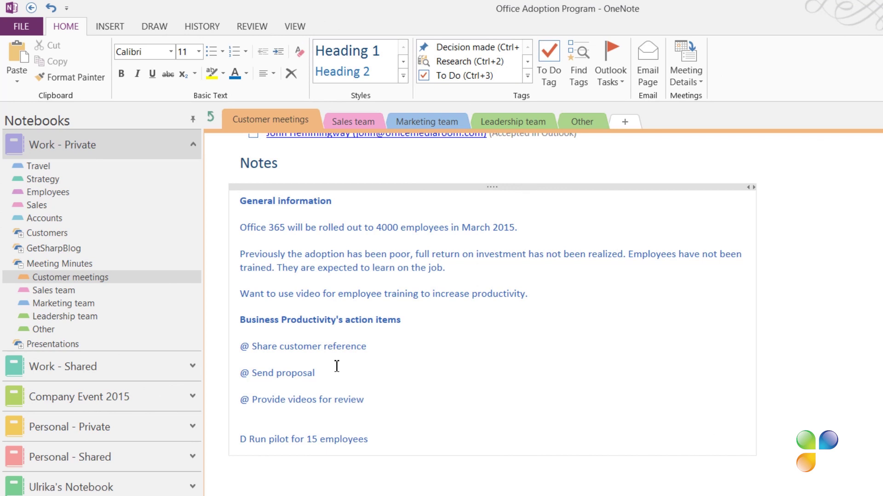
{"action": "left_click", "coordinate": [253, 347]}
Remove the @ signs and tag Share customer reference, Send proposal and Provide videos for review as To Do
{"action": "key", "text": "BackSpace"}
{"action": "key", "text": "BackSpace"}
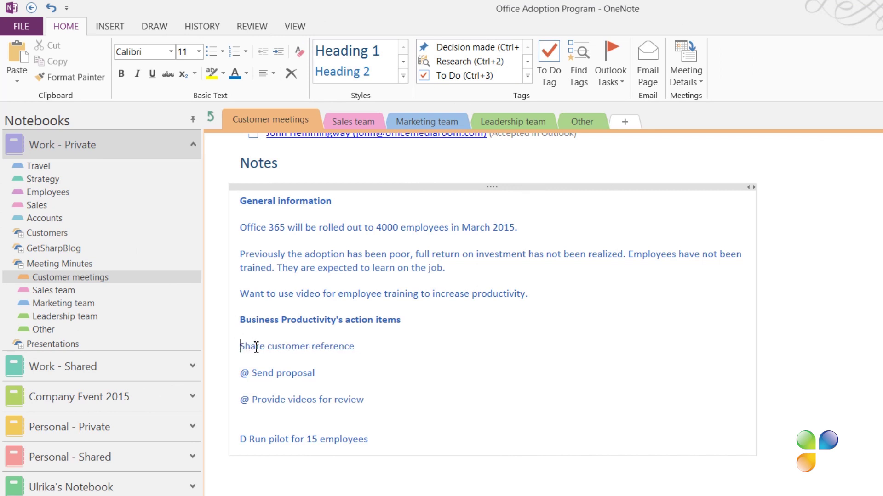
{"action": "left_click", "coordinate": [551, 62]}
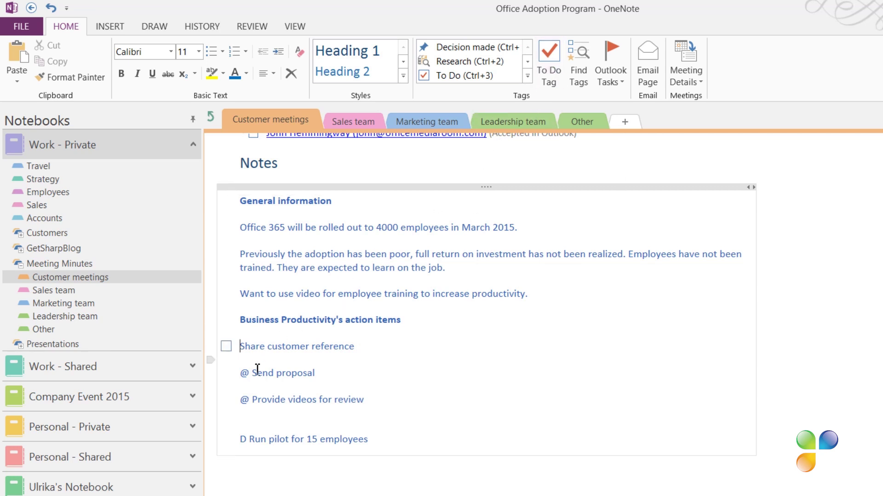
{"action": "left_click_drag", "start_coordinate": [252, 374], "coordinate": [232, 375]}
{"action": "key", "text": "Delete"}
{"action": "key", "text": "ctrl+1"}
{"action": "key", "text": "Down"}
{"action": "key", "text": "ctrl+1"}
{"action": "key", "text": "Delete"}
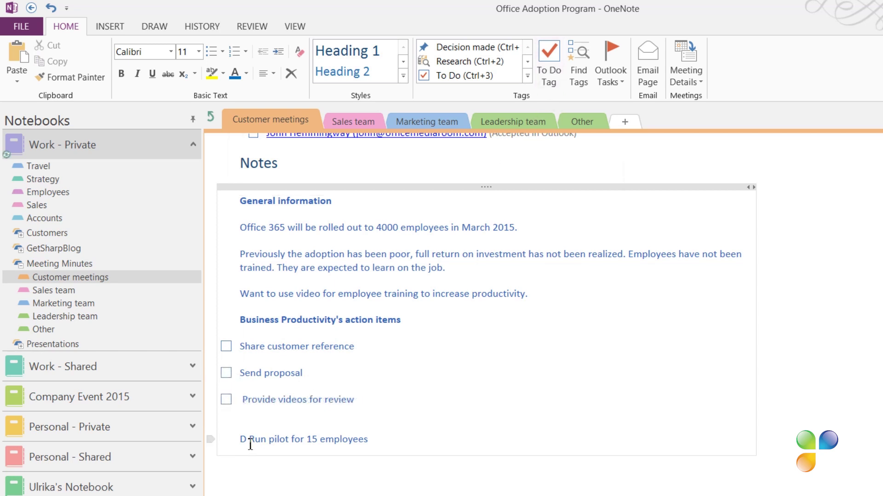
Delete the stray D and tag Run pilot for 15 employees as Decision made
{"action": "left_click_drag", "start_coordinate": [251, 444], "coordinate": [223, 442]}
{"action": "key", "text": "Delete"}
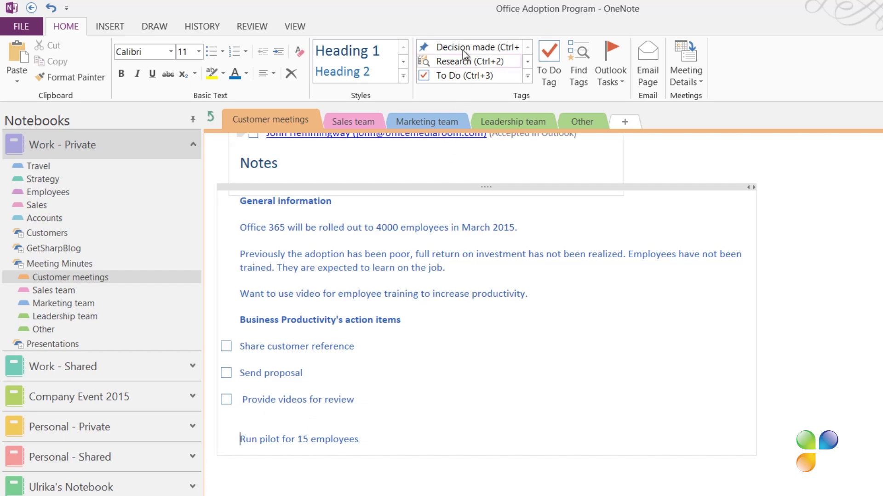
{"action": "left_click", "coordinate": [462, 48]}
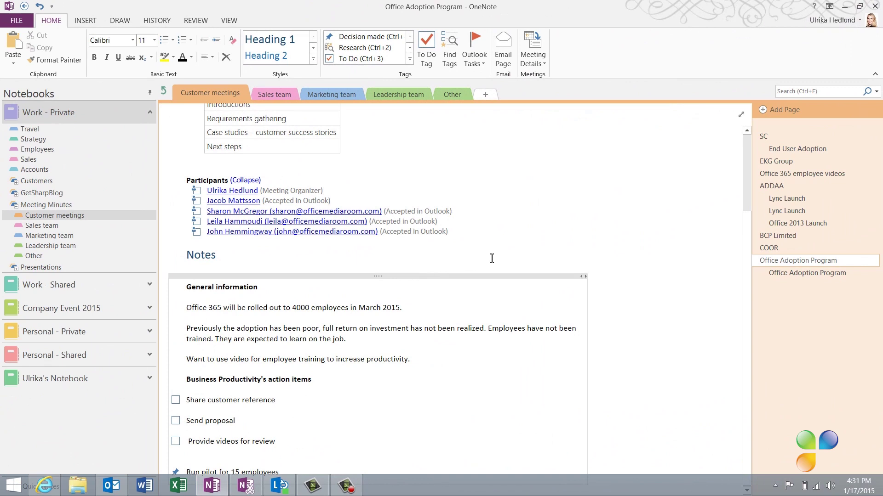
Email the Office Adoption Program page to the participants through Outlook using File > Send
{"action": "left_click", "coordinate": [23, 20]}
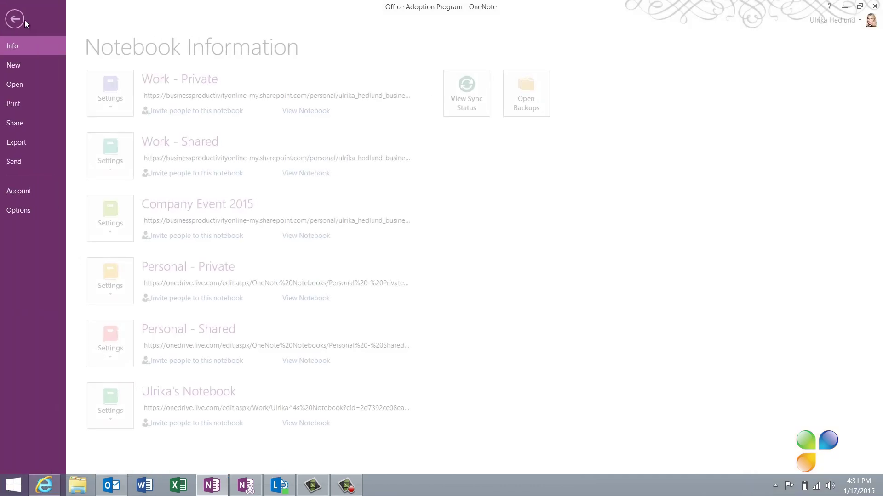
{"action": "left_click", "coordinate": [34, 166]}
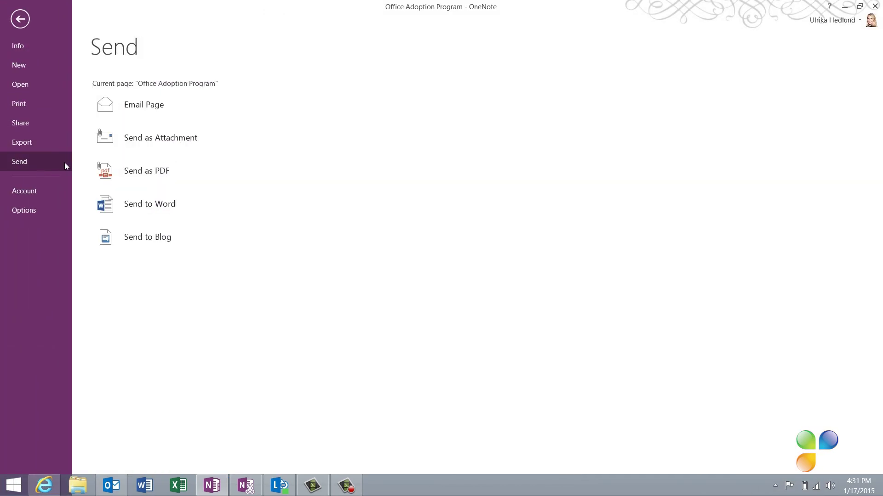
{"action": "left_click", "coordinate": [172, 105]}
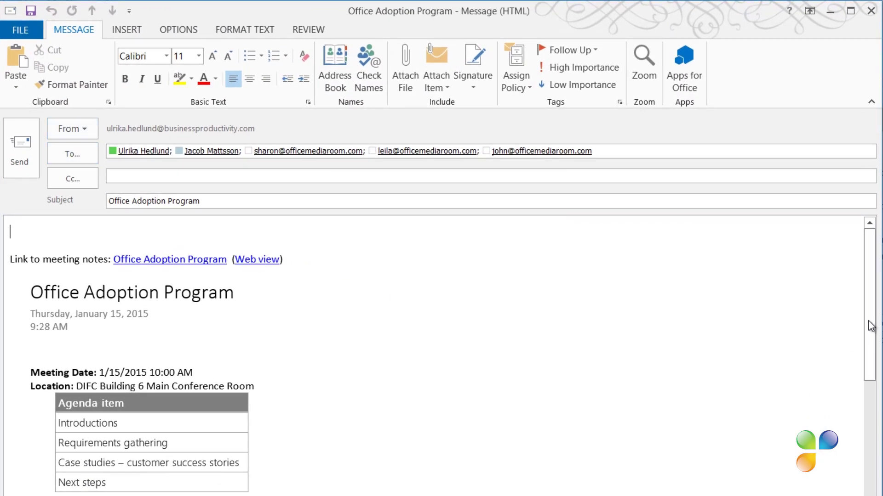
{"action": "left_click_drag", "start_coordinate": [869, 329], "coordinate": [878, 493]}
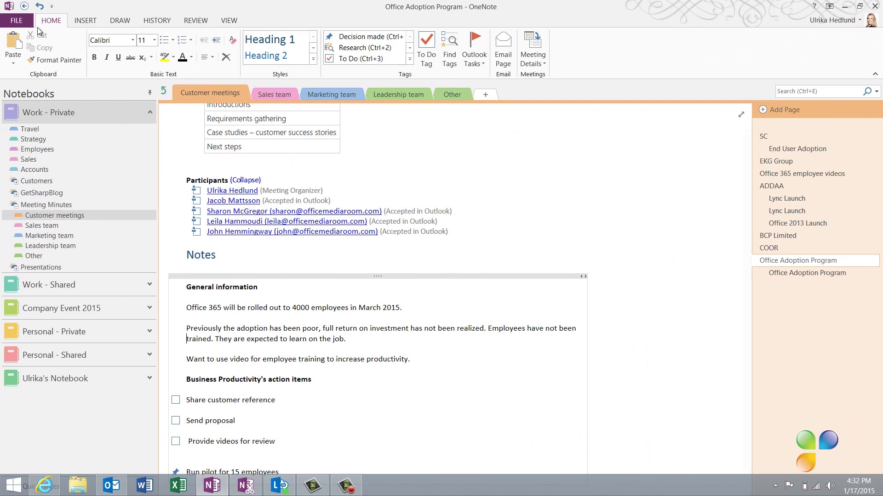
Send the Office Adoption Program page as a PDF attachment in a new Outlook message
{"action": "left_click", "coordinate": [18, 20]}
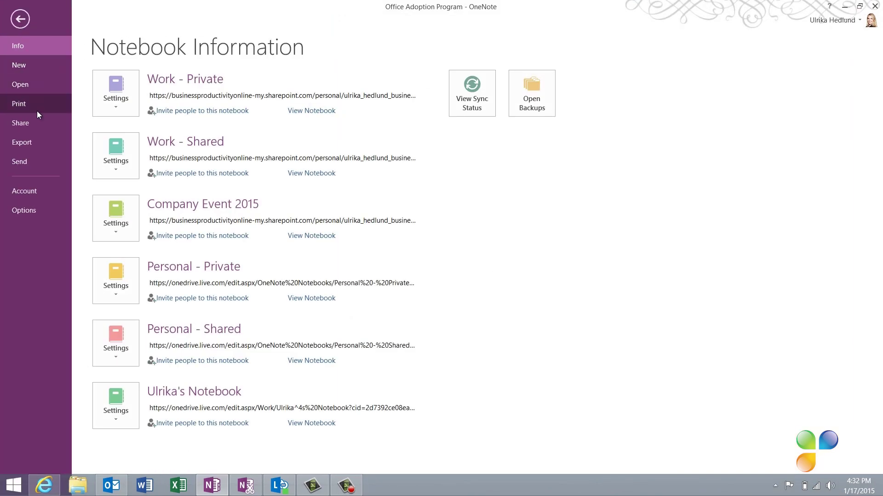
{"action": "left_click", "coordinate": [43, 163]}
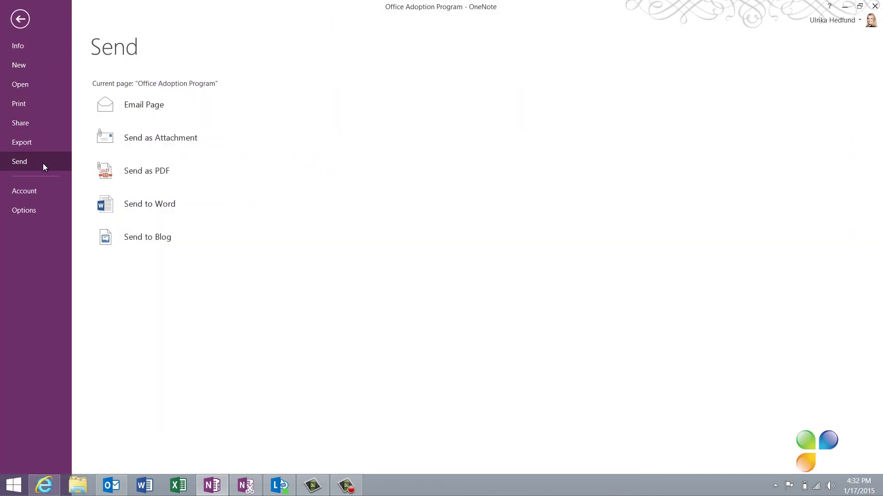
{"action": "left_click", "coordinate": [173, 175]}
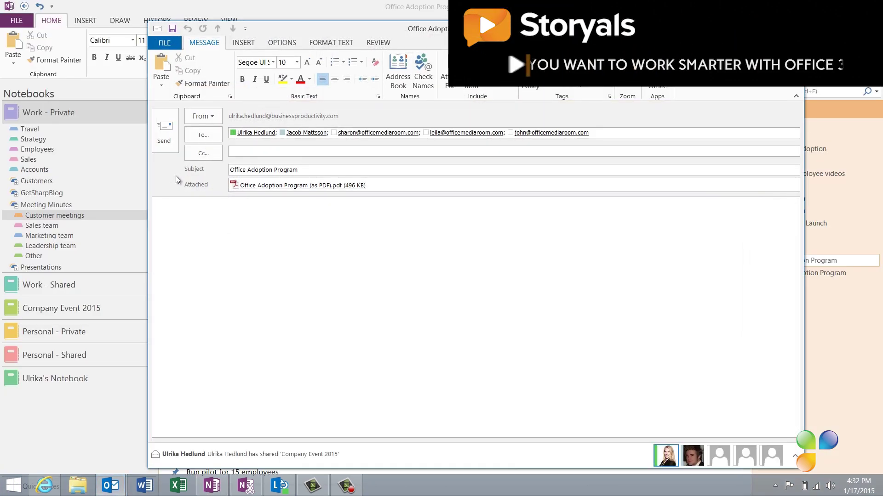
Review the attached PDF in Adobe Reader, close it, and paste the greeting and signature into the body
{"action": "double_click", "coordinate": [266, 186]}
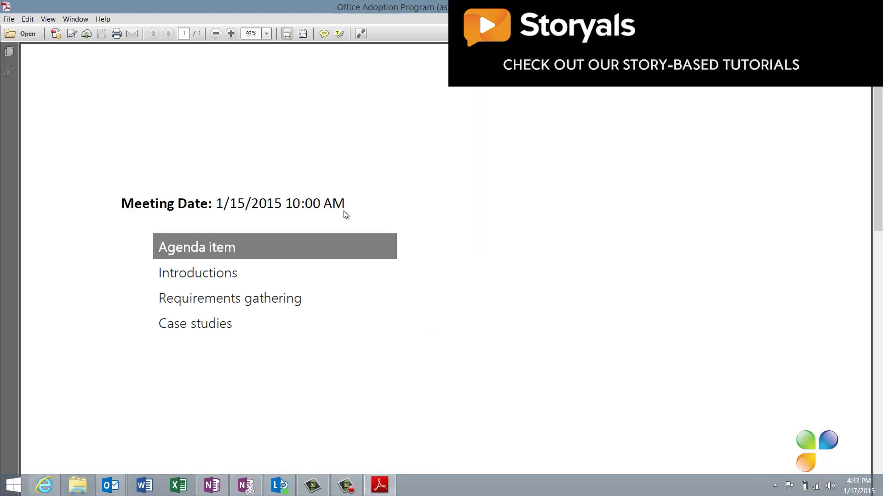
{"action": "scroll", "coordinate": [345, 213], "scroll_direction": "down", "scroll_amount": 5}
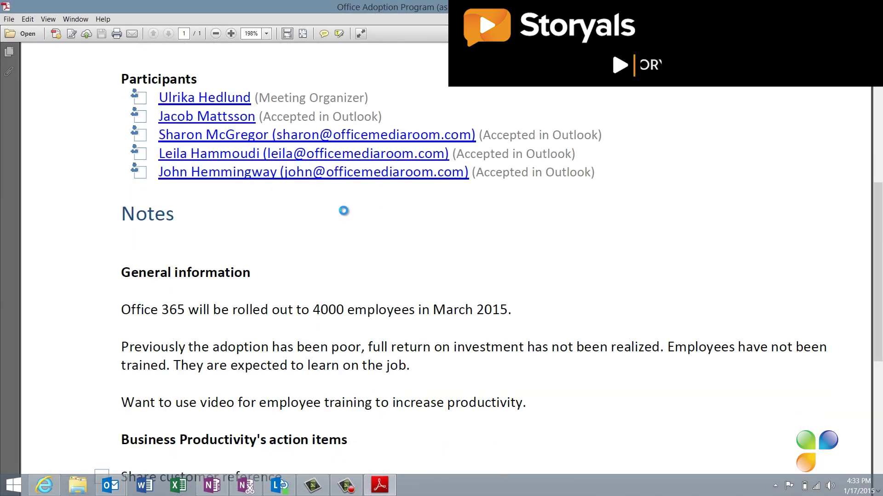
{"action": "key", "text": "alt+F4"}
{"action": "left_click", "coordinate": [324, 203]}
{"action": "key", "text": "ctrl+v"}
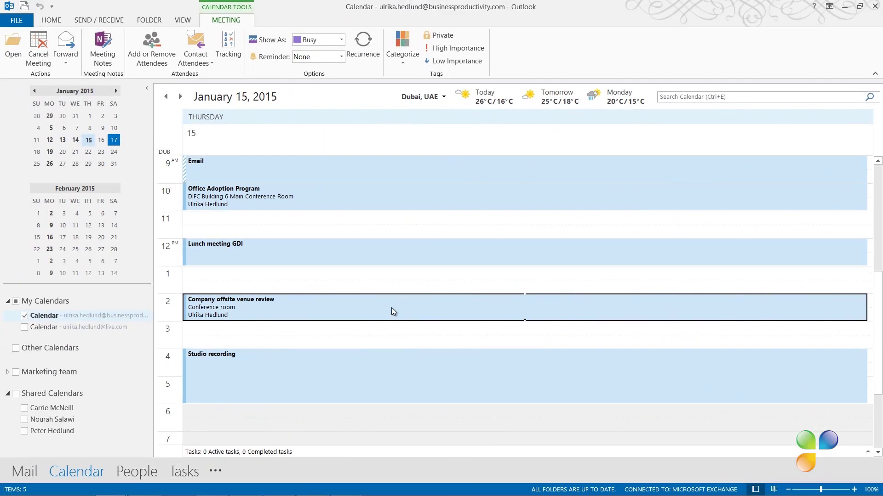
Open the Company offsite venue review meeting from the Outlook calendar
{"action": "double_click", "coordinate": [393, 312]}
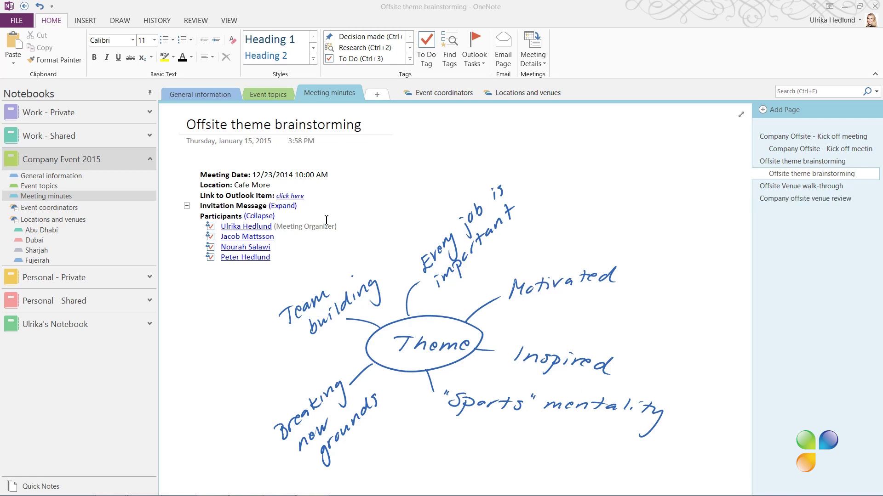
Check the Share Notebook details for Company Event 2015, then return to the notebook page
{"action": "left_click", "coordinate": [21, 21]}
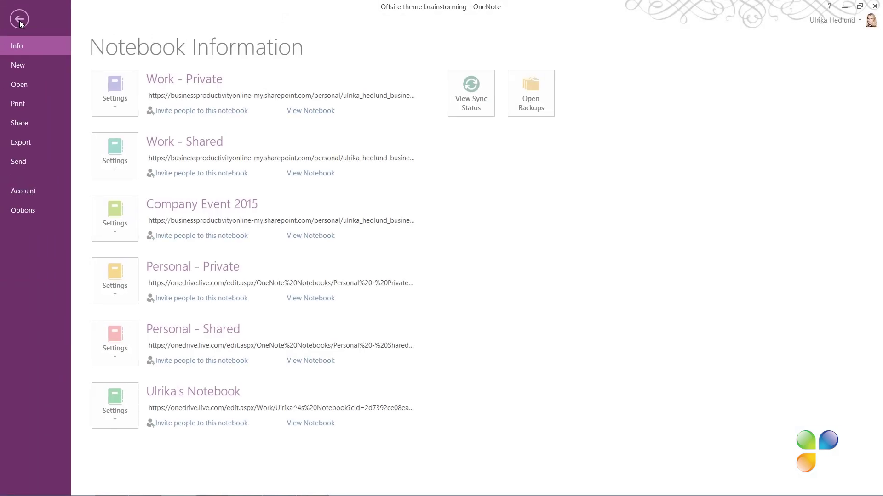
{"action": "left_click", "coordinate": [30, 123]}
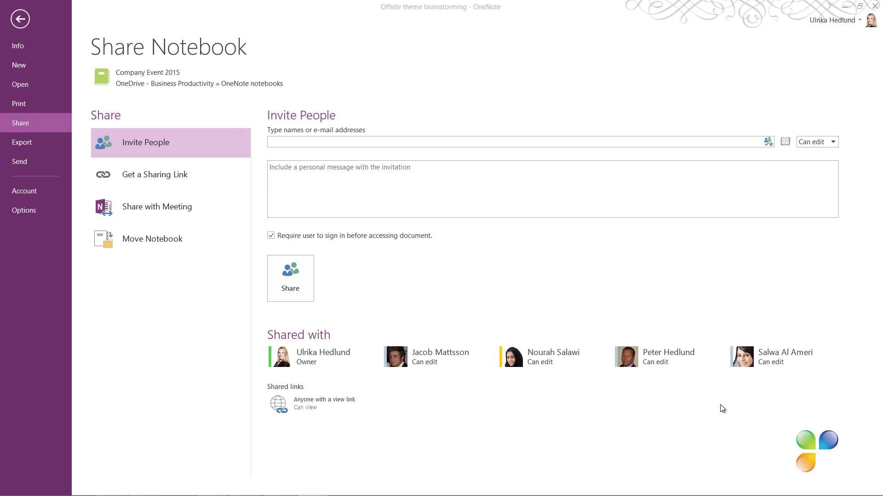
{"action": "left_click", "coordinate": [21, 19]}
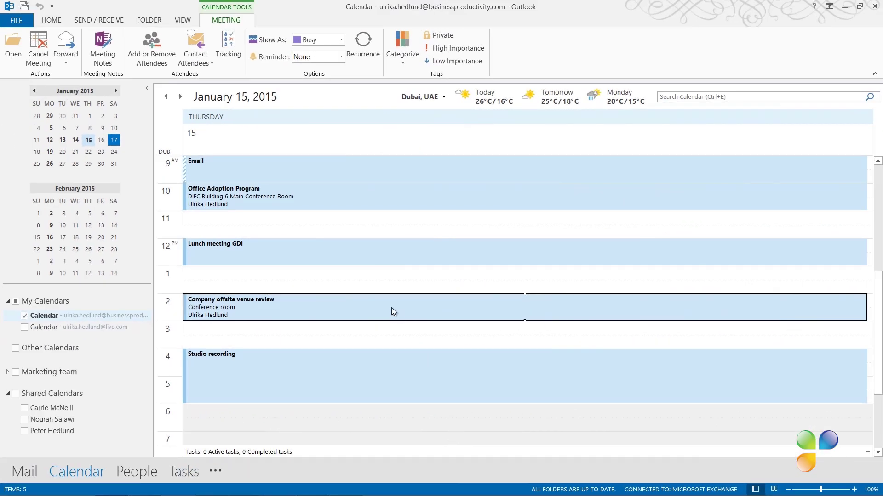
Link the Company offsite venue review meeting to the Company Event 2015 Meeting minutes section
{"action": "double_click", "coordinate": [393, 311]}
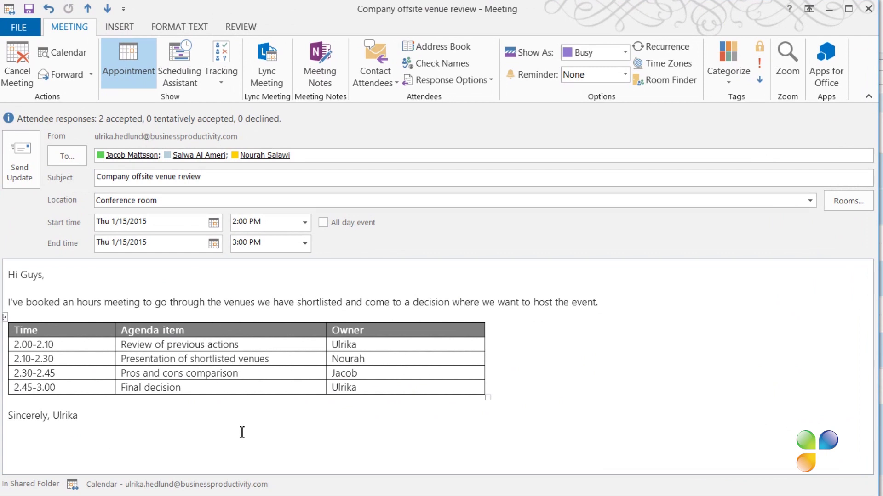
{"action": "left_click", "coordinate": [325, 82]}
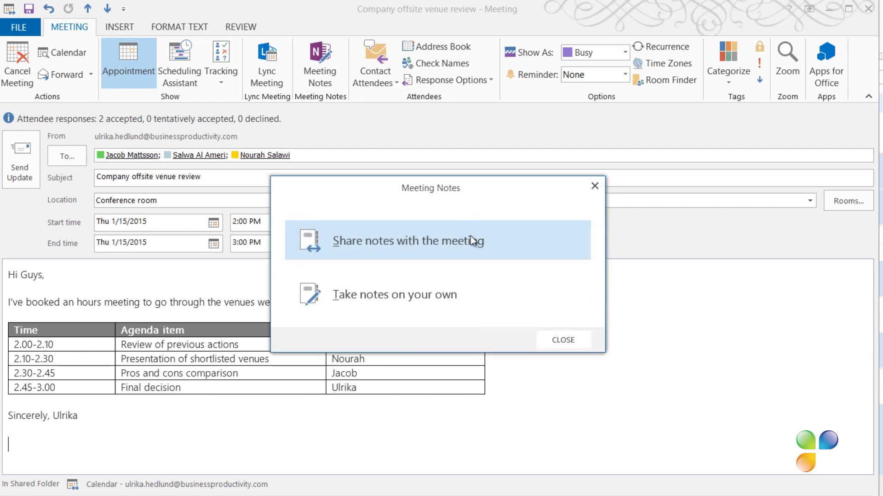
{"action": "left_click", "coordinate": [471, 235]}
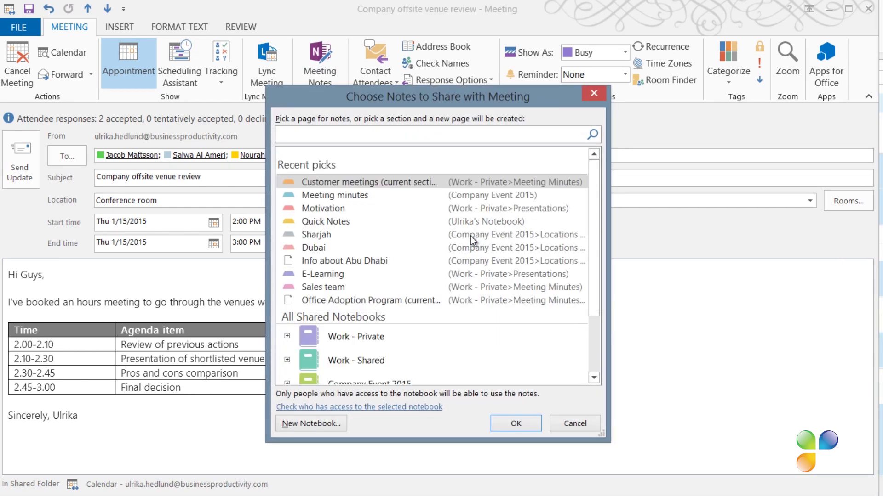
{"action": "left_click_drag", "start_coordinate": [594, 224], "coordinate": [595, 278]}
{"action": "left_click", "coordinate": [286, 300]}
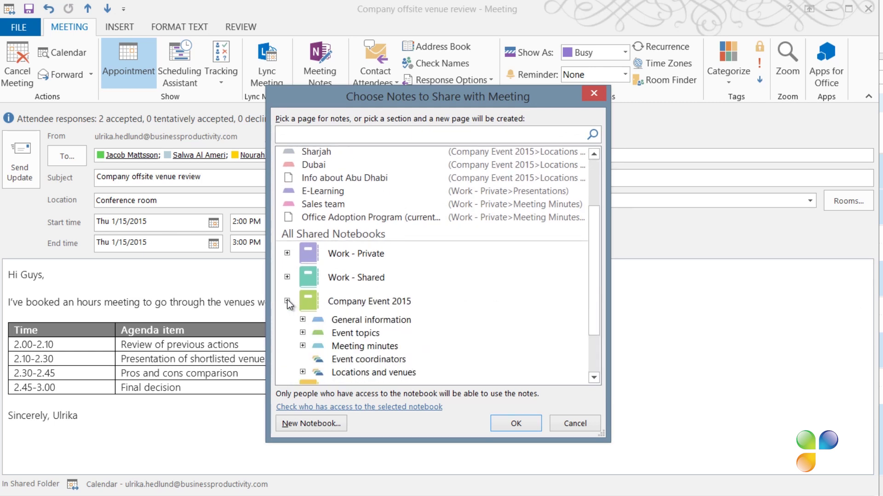
{"action": "left_click", "coordinate": [371, 347]}
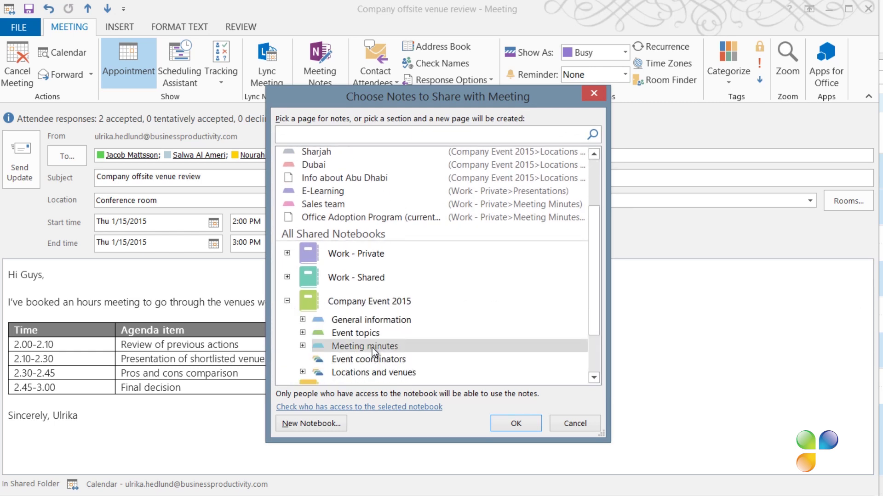
{"action": "left_click", "coordinate": [510, 423]}
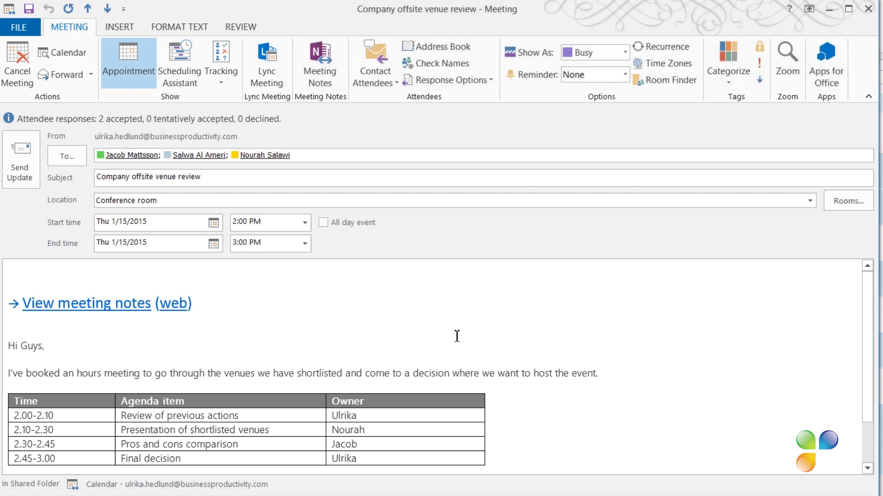
Send the meeting update anyway despite the past-date warning, then reopen the meeting
{"action": "left_click", "coordinate": [30, 156]}
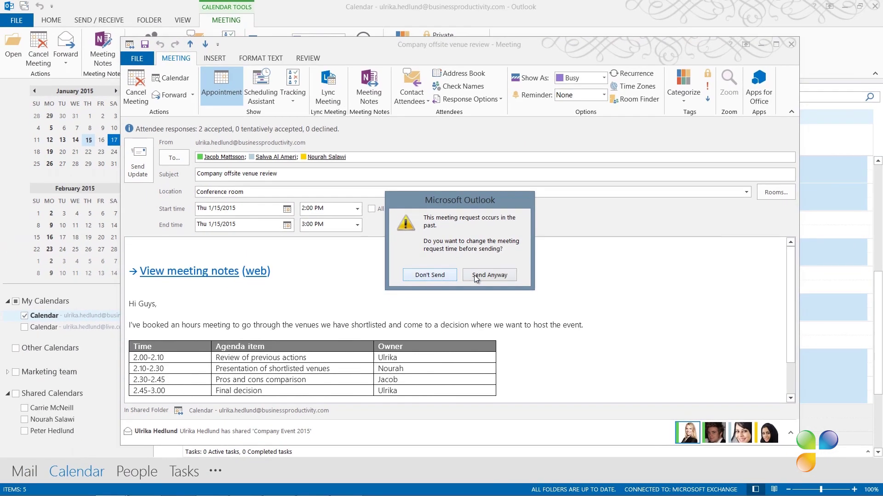
{"action": "left_click", "coordinate": [488, 280]}
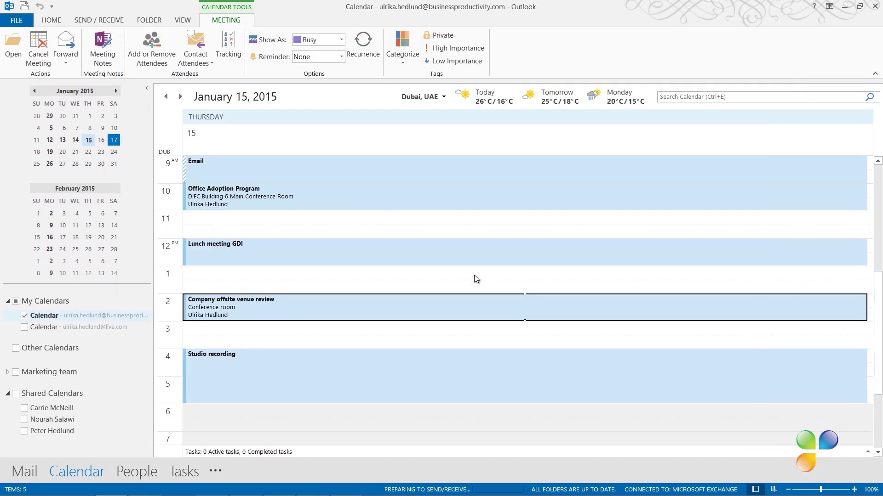
{"action": "mouse_move", "coordinate": [381, 315]}
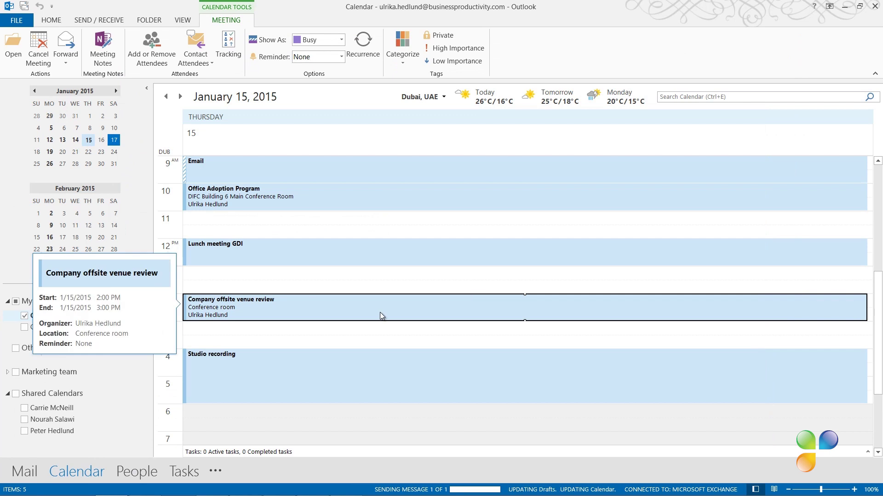
{"action": "double_click", "coordinate": [380, 314]}
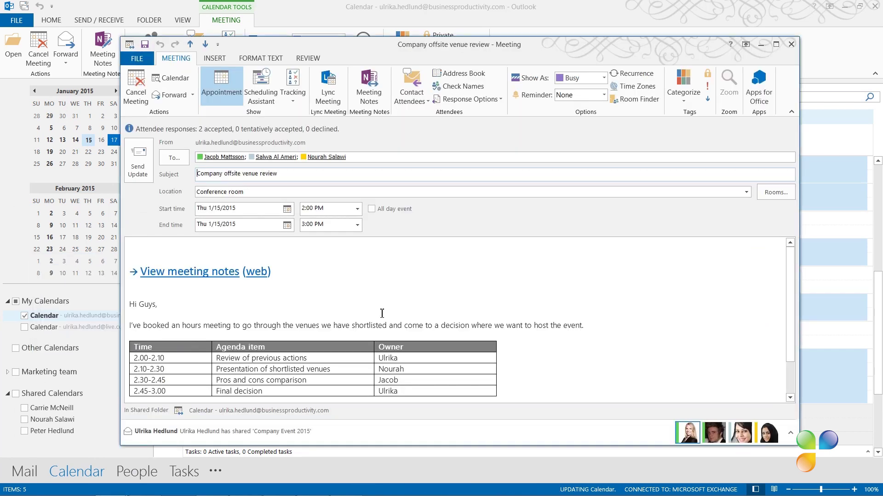
Open the linked meeting notes, expand the invitation, then view the Offsite theme brainstorming subpage
{"action": "left_click", "coordinate": [169, 281]}
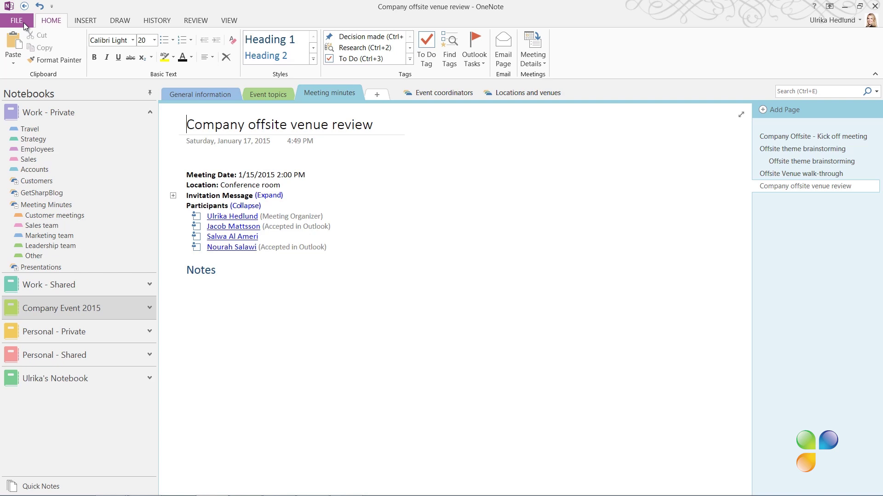
{"action": "left_click", "coordinate": [271, 195]}
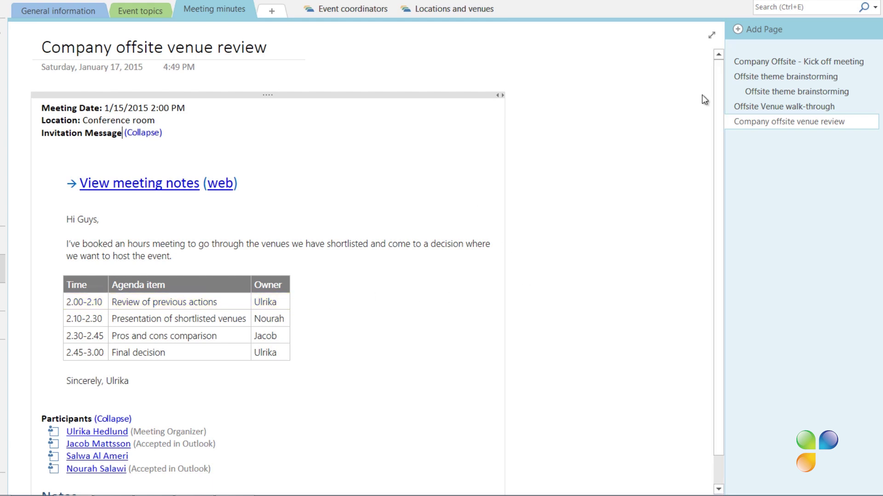
{"action": "left_click", "coordinate": [764, 93]}
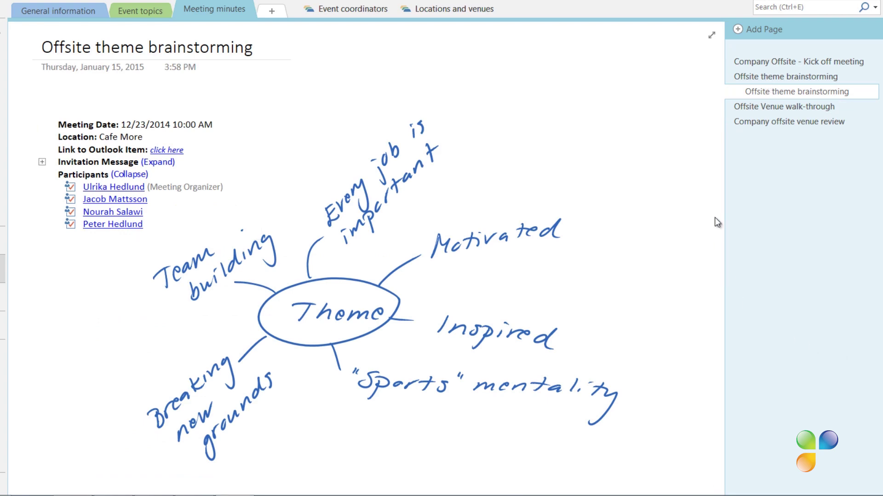
{"action": "scroll", "coordinate": [718, 215], "scroll_direction": "down", "scroll_amount": 2}
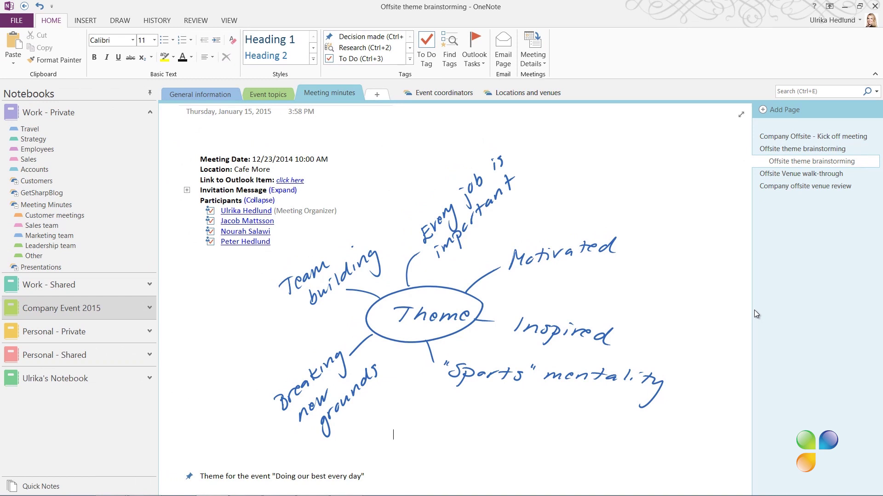
List unchecked tags, check off the Atlantis contact to-do, refresh, then expand the venue review invitation
{"action": "left_click", "coordinate": [450, 56]}
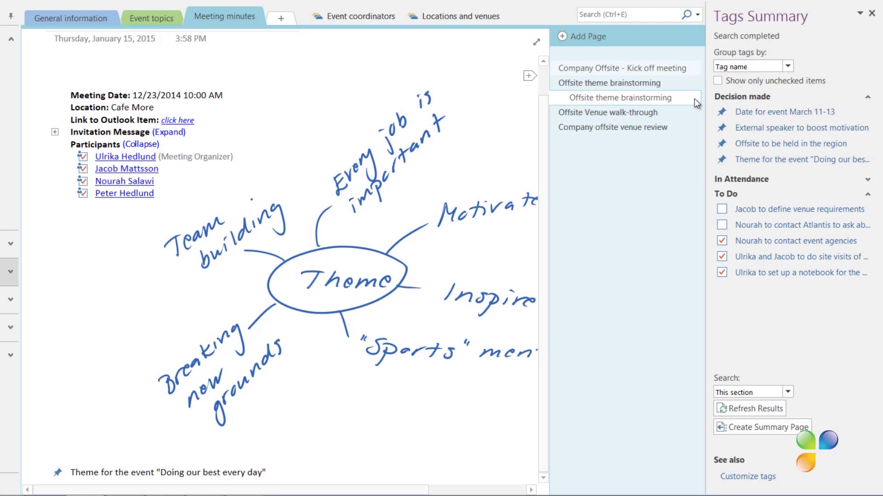
{"action": "left_click", "coordinate": [717, 81]}
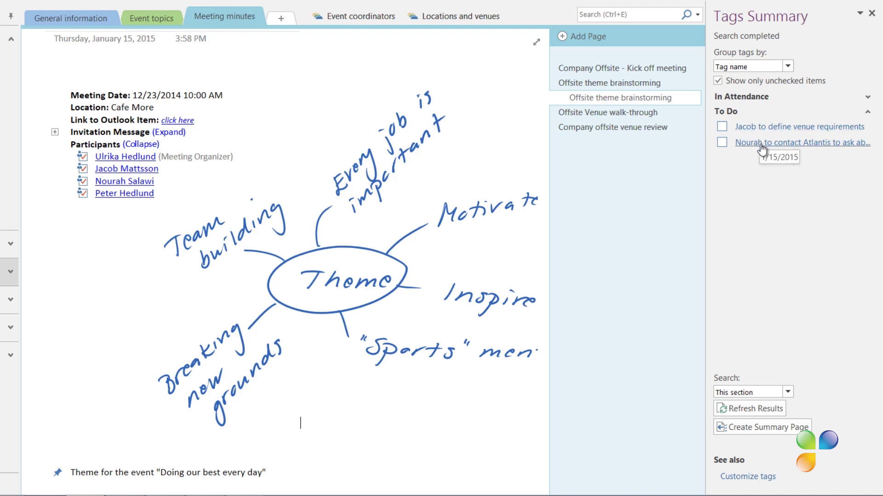
{"action": "left_click", "coordinate": [721, 142]}
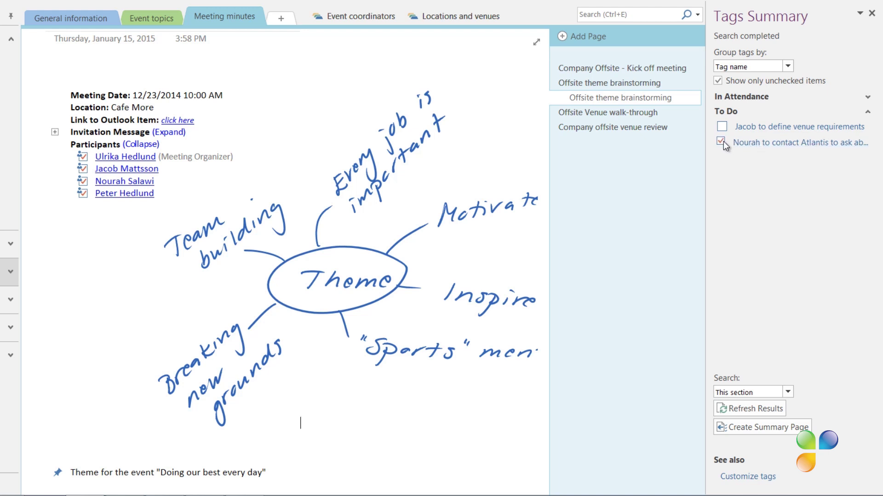
{"action": "left_click", "coordinate": [778, 410]}
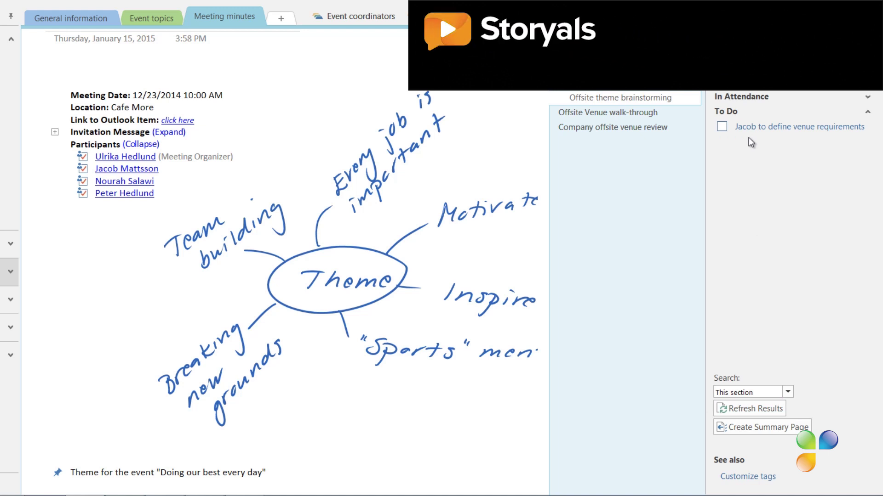
{"action": "left_click", "coordinate": [623, 133]}
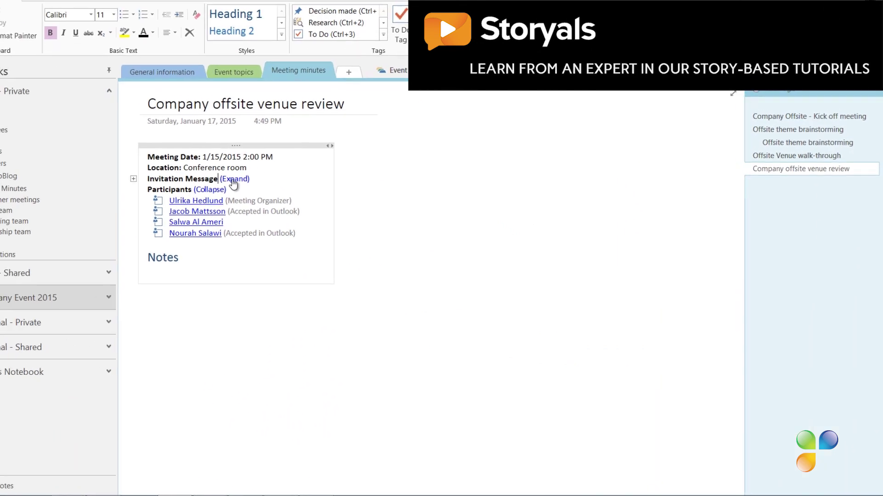
{"action": "left_click", "coordinate": [236, 180]}
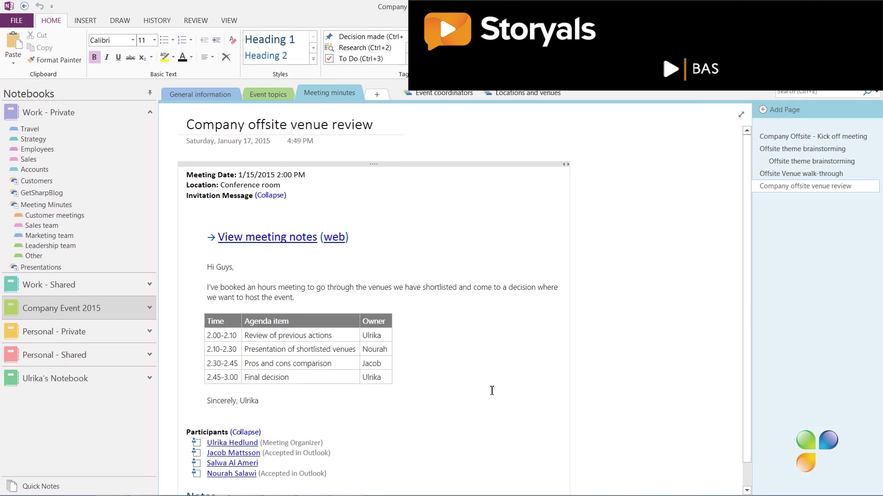